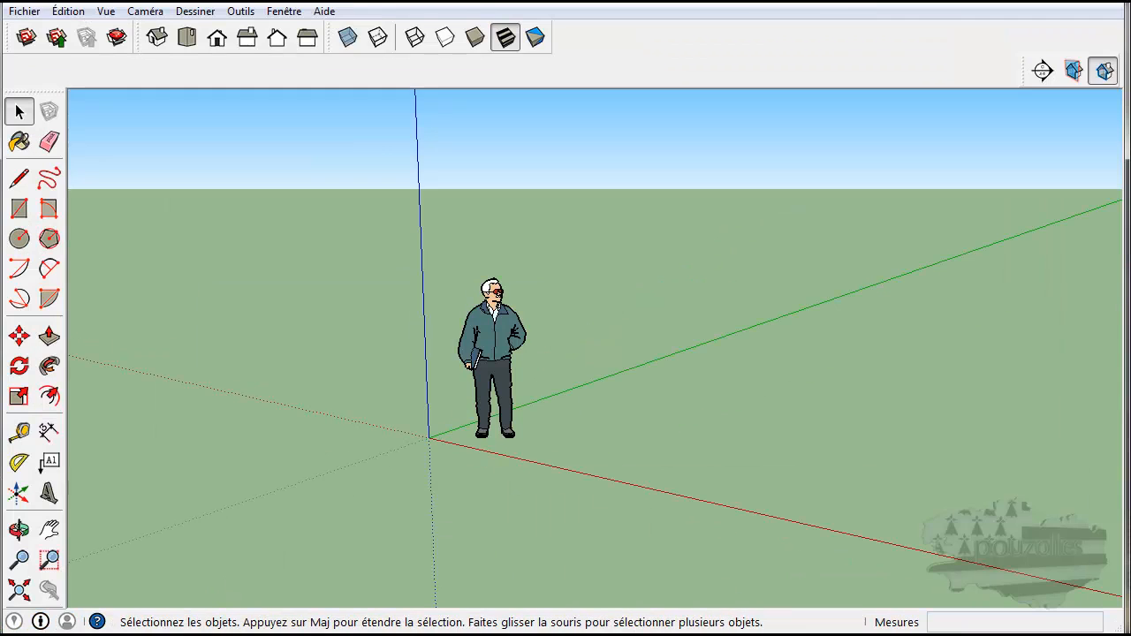
drag(471, 2, 591, 21)
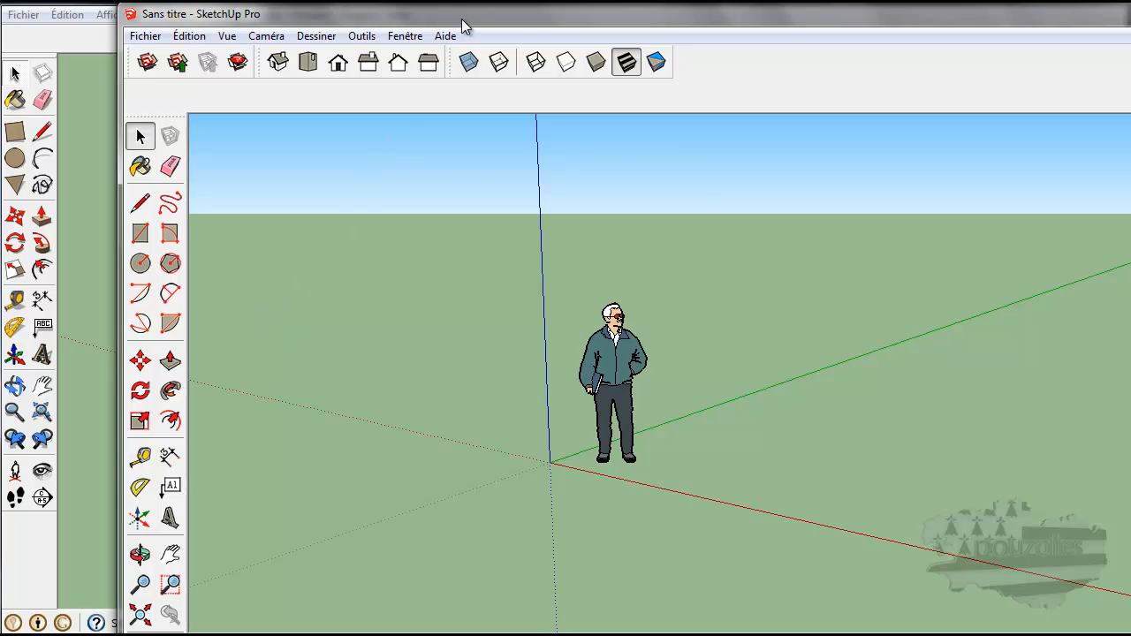
drag(463, 27, 414, 92)
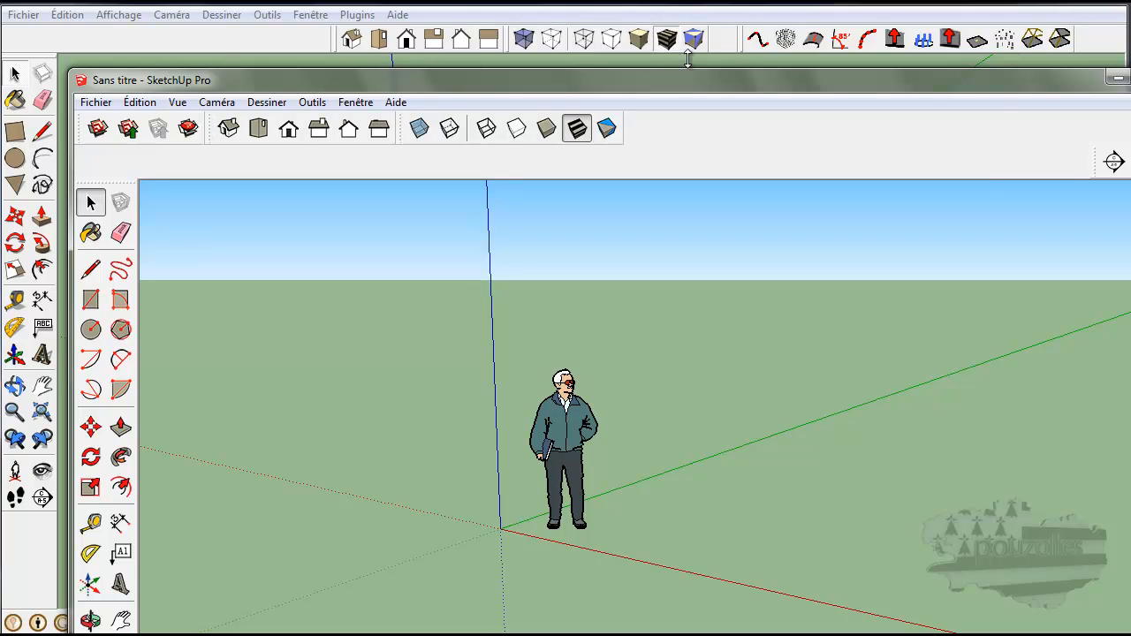
mouse_move(692, 90)
mouse_down()
mouse_move(662, 77)
mouse_move(608, 17)
mouse_up()
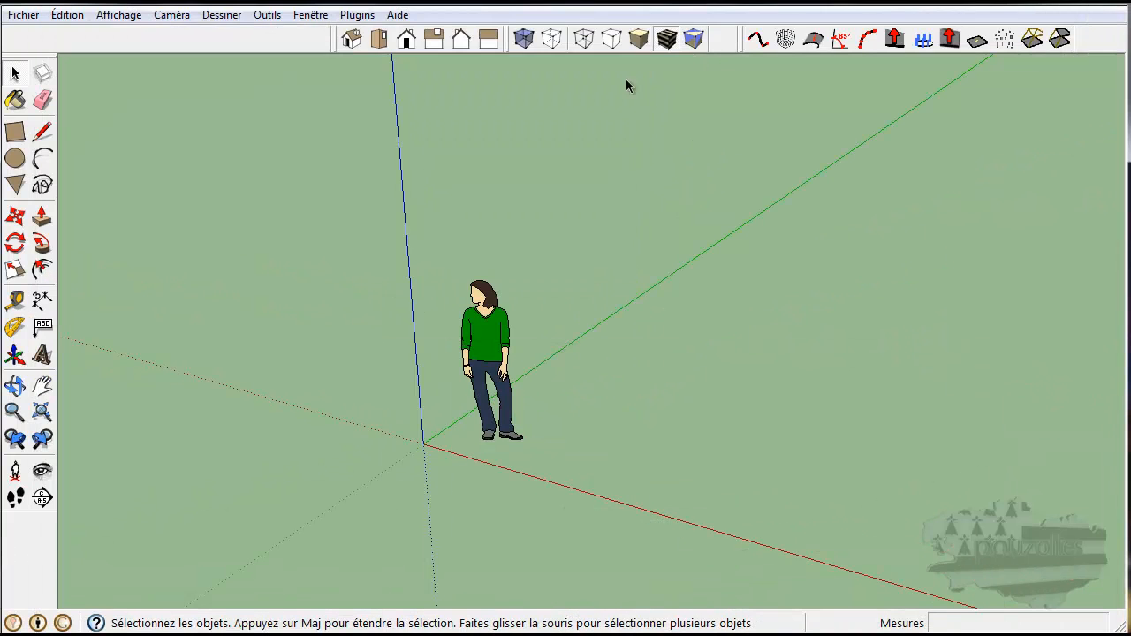
Step: Switch the camera to the Right standard view and back to the Iso view
click(433, 40)
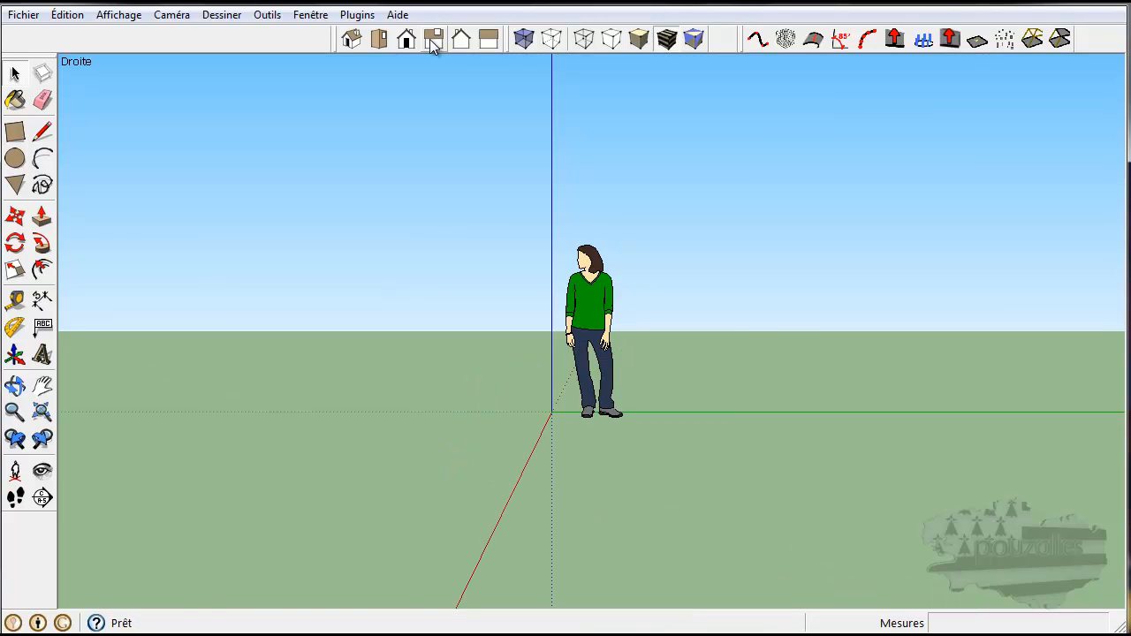
click(351, 40)
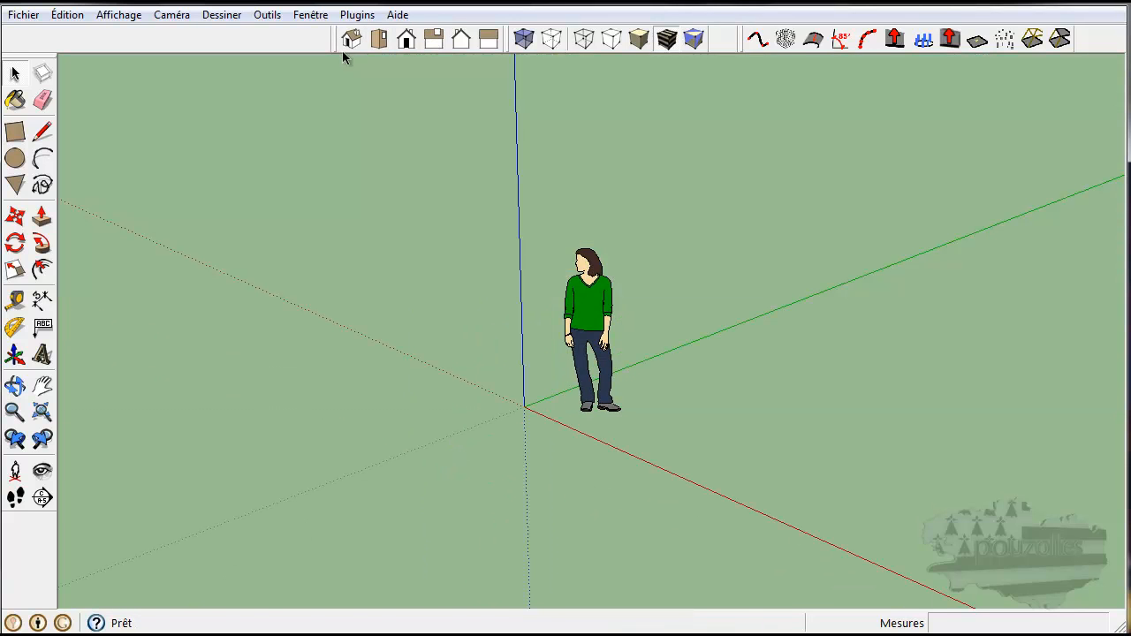
Step: Toggle the Vues toolbar off and back on through the toolbars list
click(171, 17)
mouse_move(203, 18)
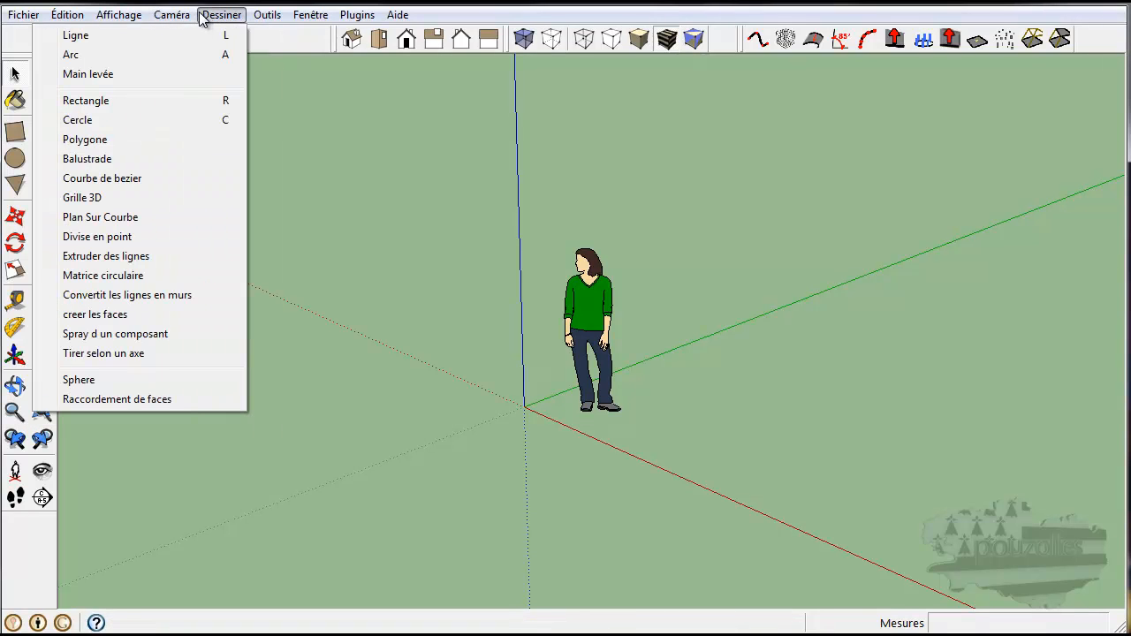
mouse_move(114, 15)
mouse_move(106, 38)
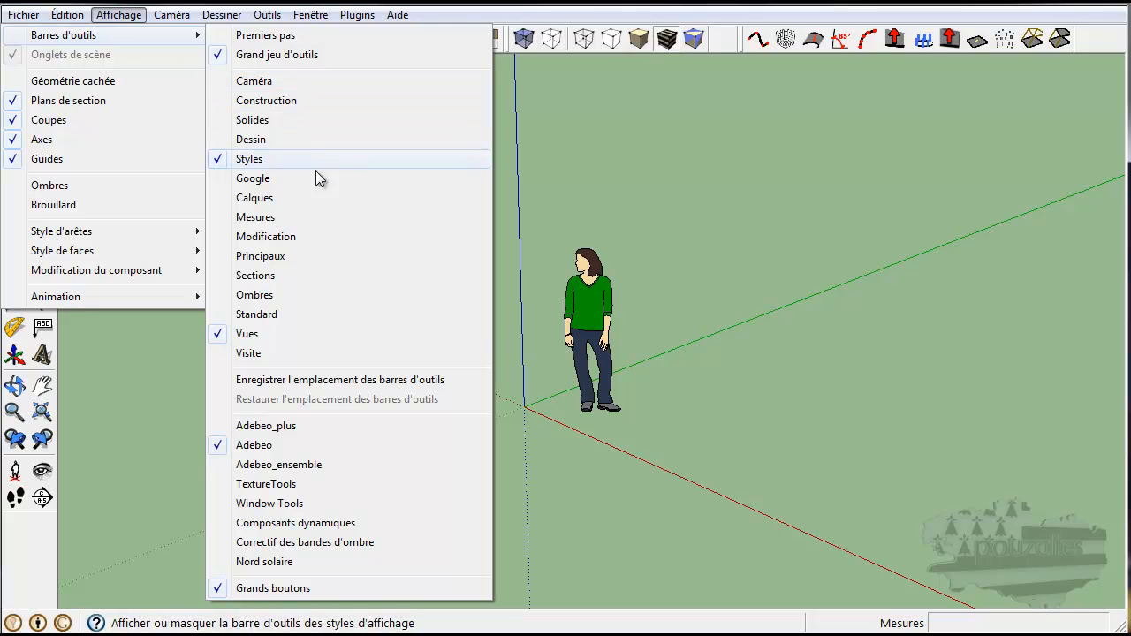
click(273, 335)
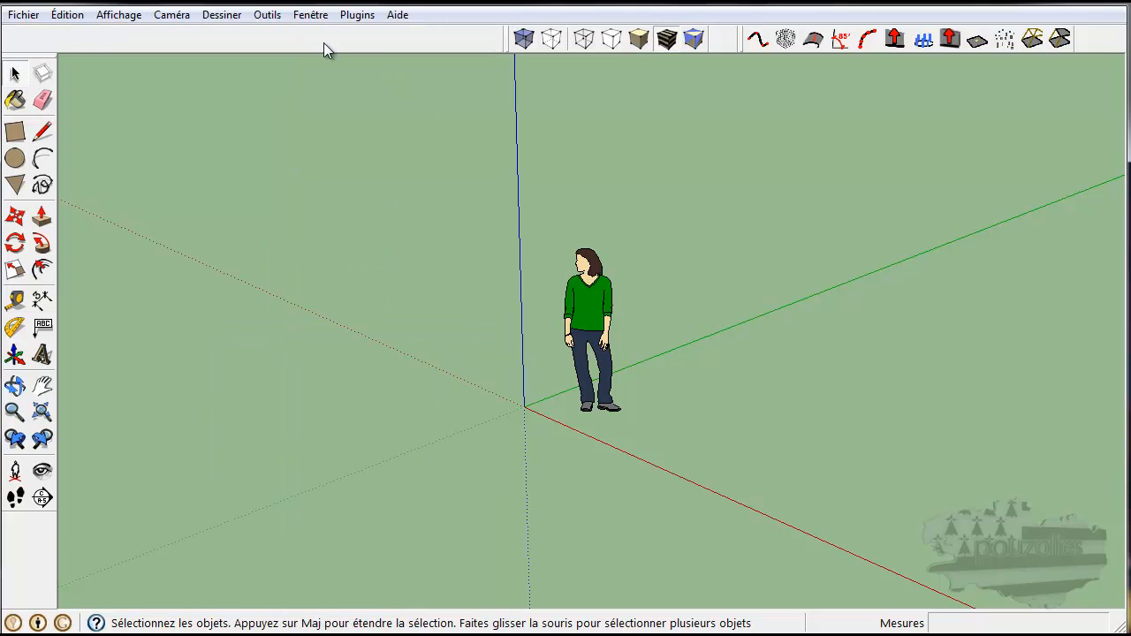
click(118, 15)
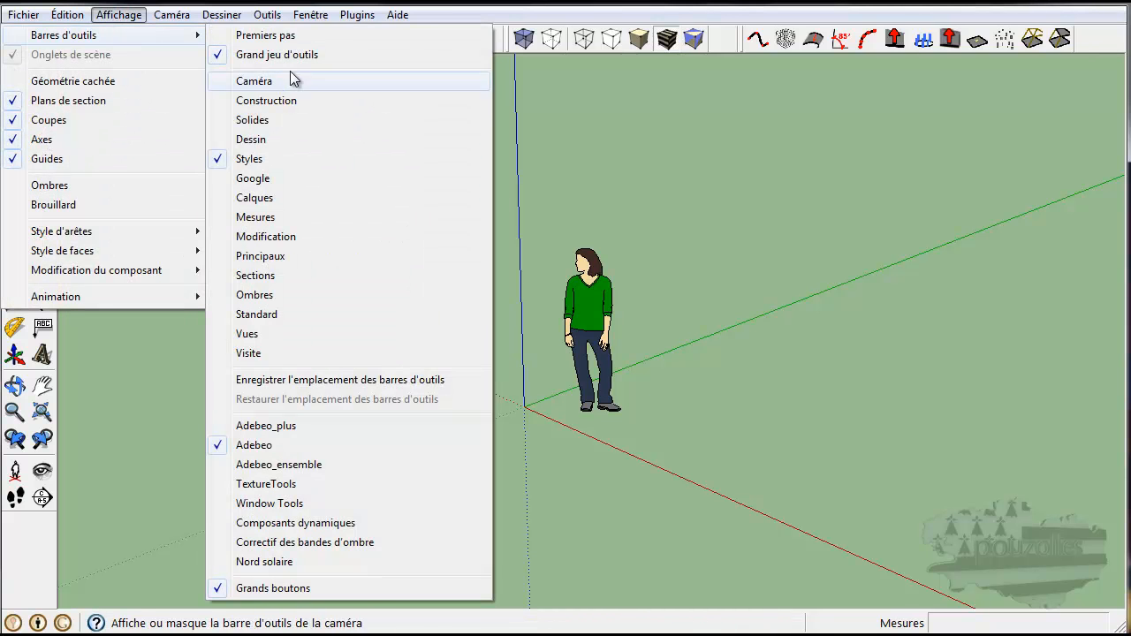
click(271, 336)
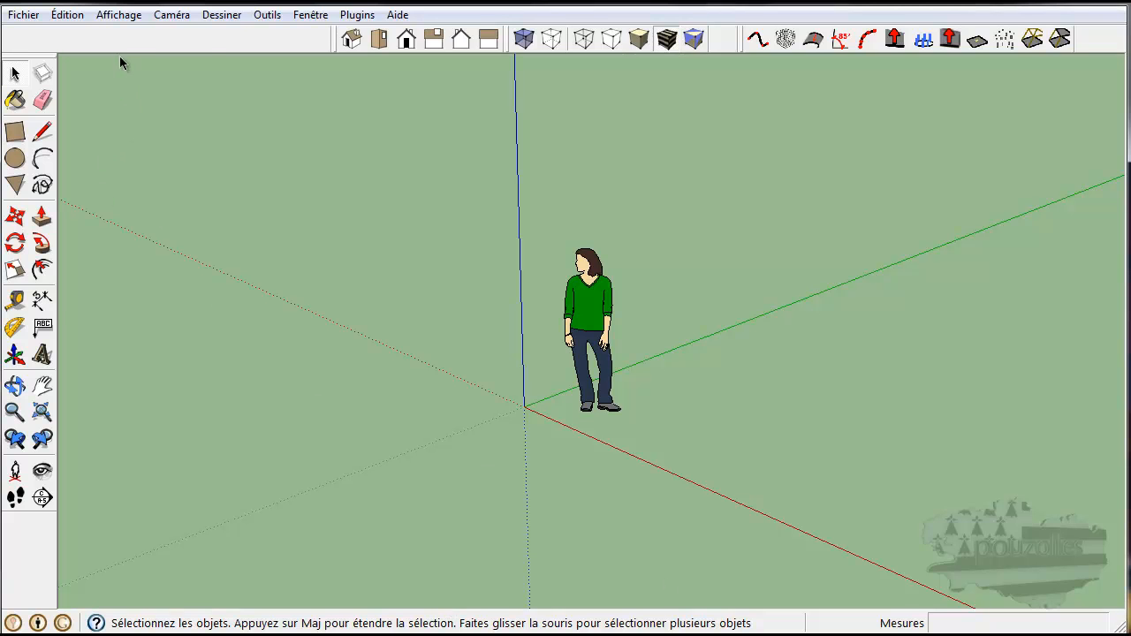
Step: Toggle the Caméra toolbar on and back off through the toolbars list
click(119, 16)
mouse_move(155, 37)
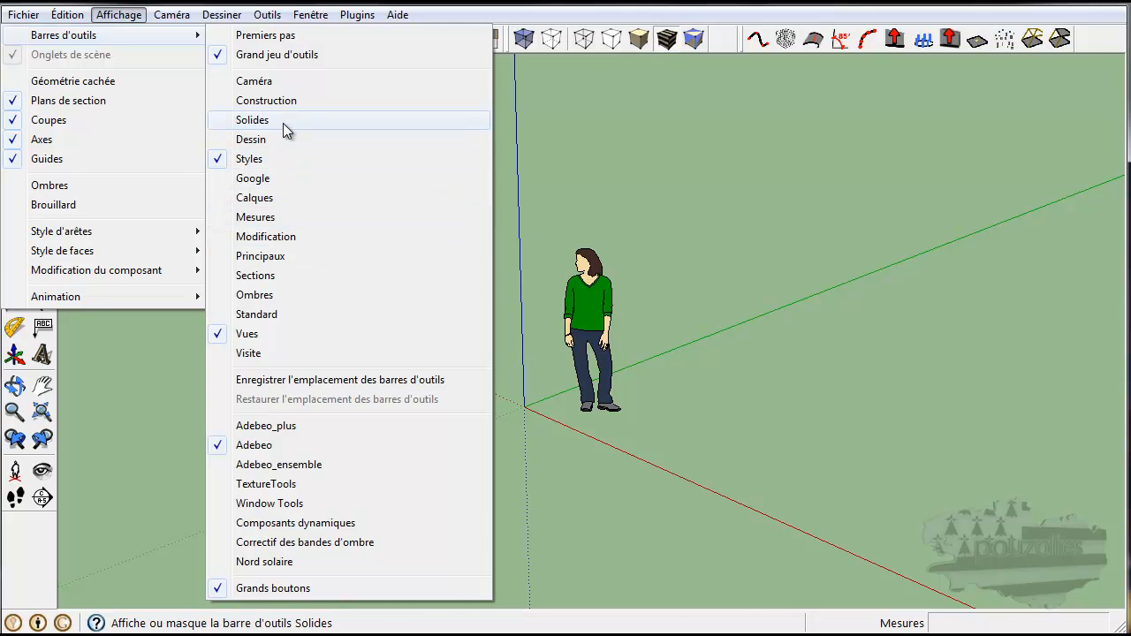
click(280, 82)
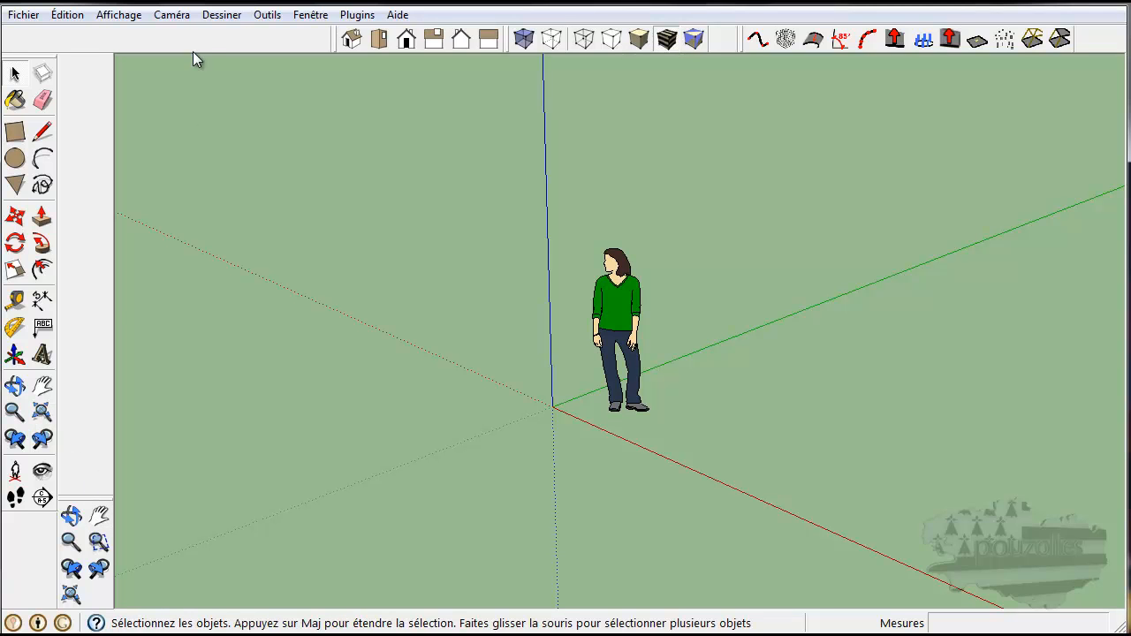
click(118, 15)
mouse_move(109, 35)
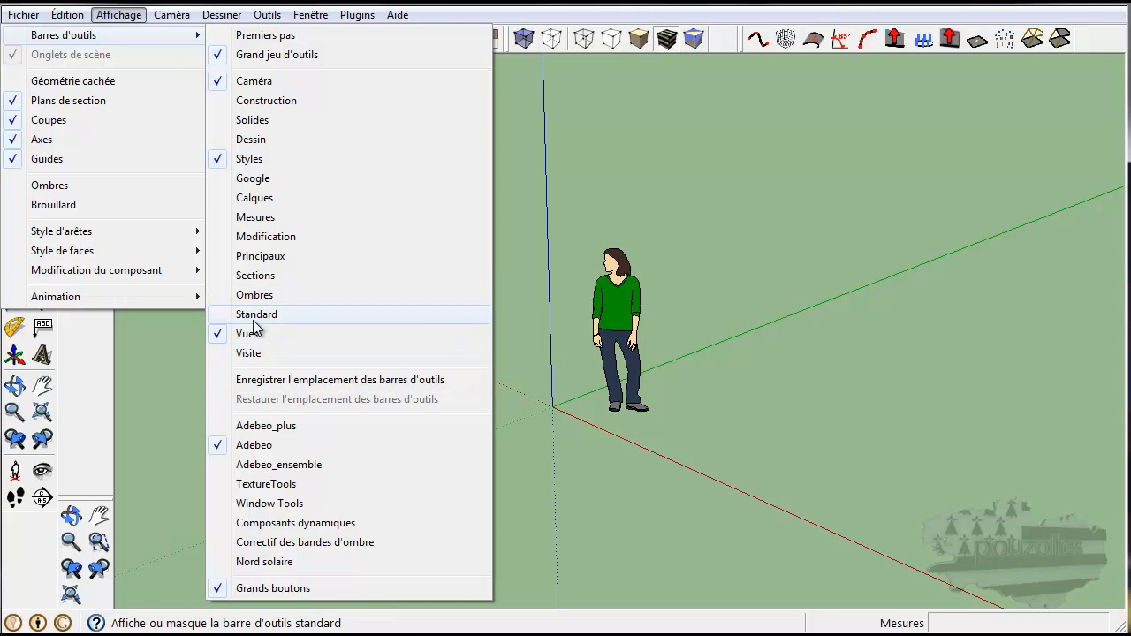
click(248, 81)
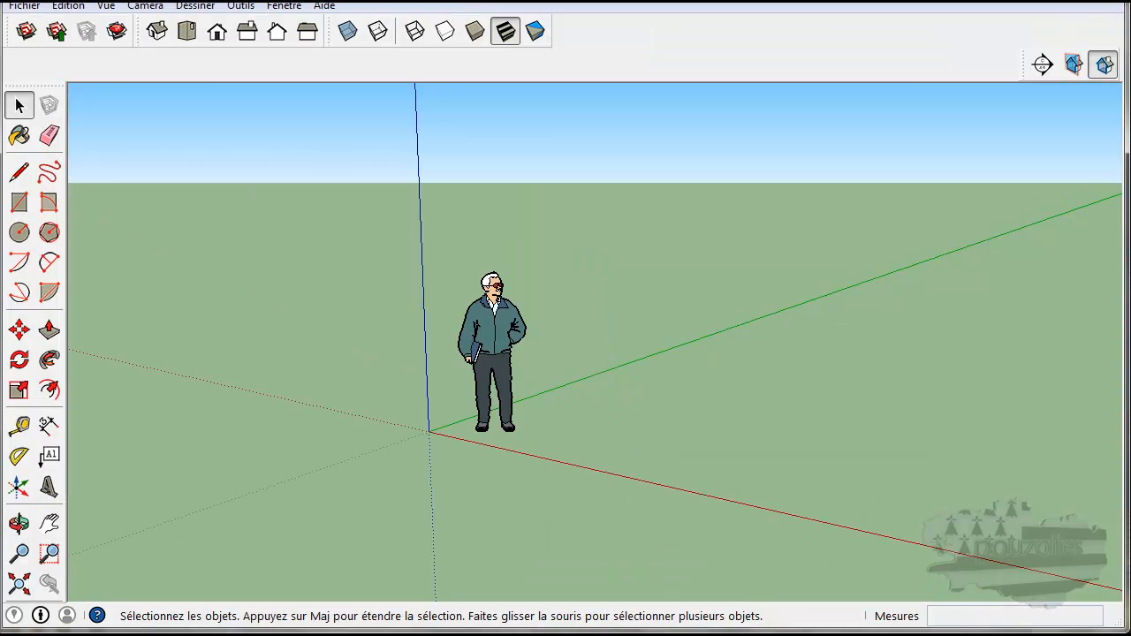
Step: In the other SketchUp window, toggle the Calques and Caméra toolbars on and off in the Barres d'outils dialog
click(106, 6)
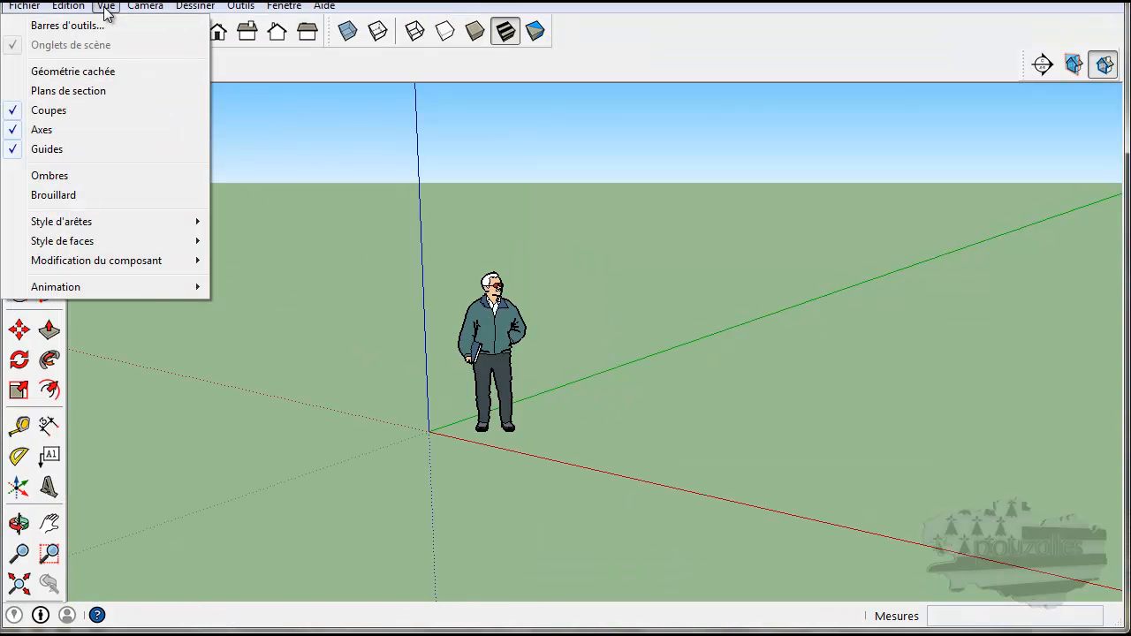
click(100, 27)
drag(563, 163, 781, 166)
click(618, 257)
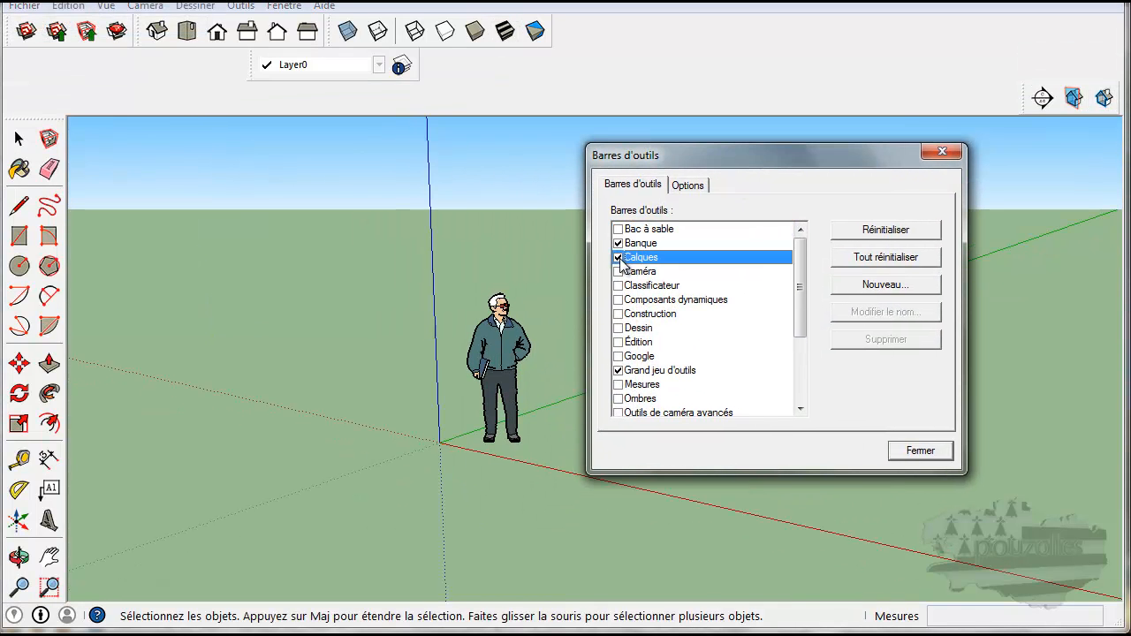
click(619, 257)
click(619, 271)
click(620, 271)
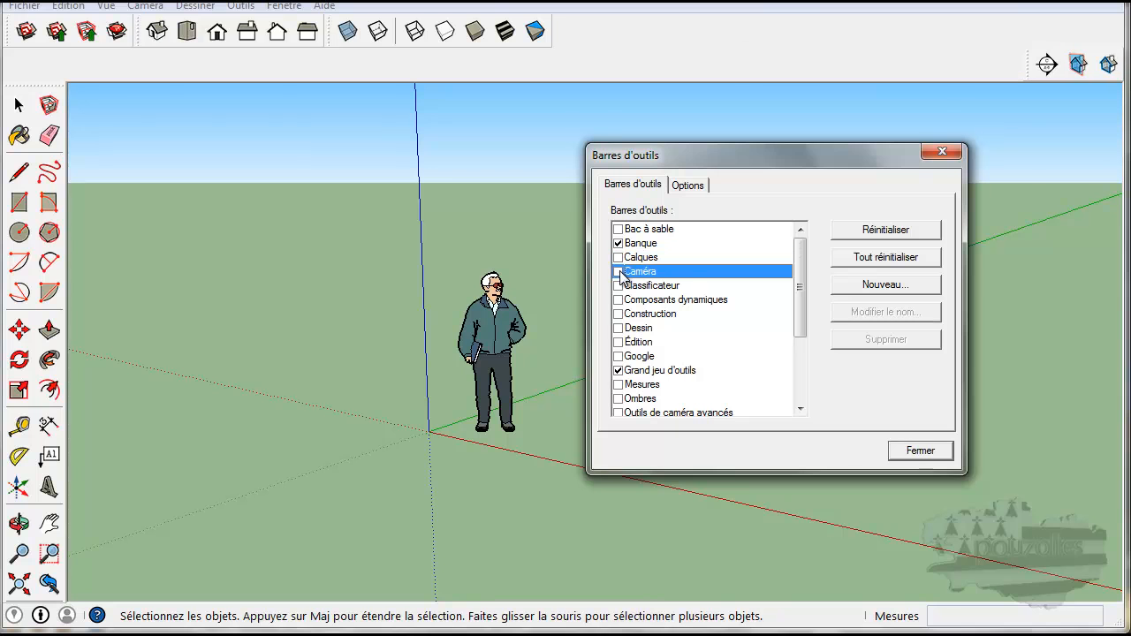
click(942, 155)
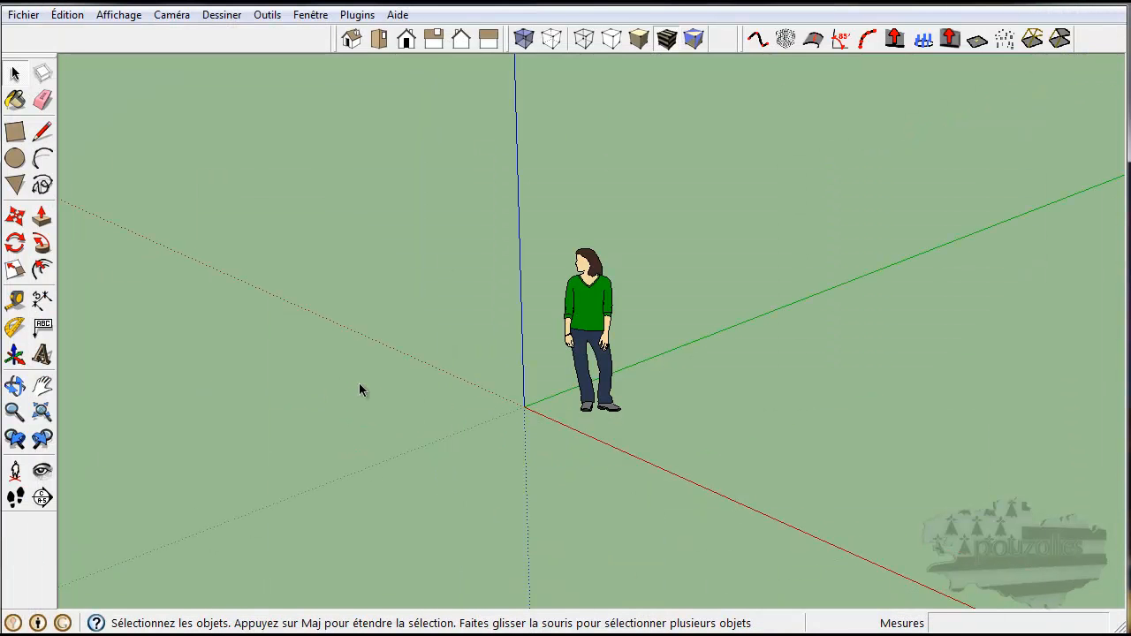
Step: Draw a rectangle about 2.37 m by 6.24 m on the ground beside the figure
key(o)
drag(341, 391, 222, 460)
key(space)
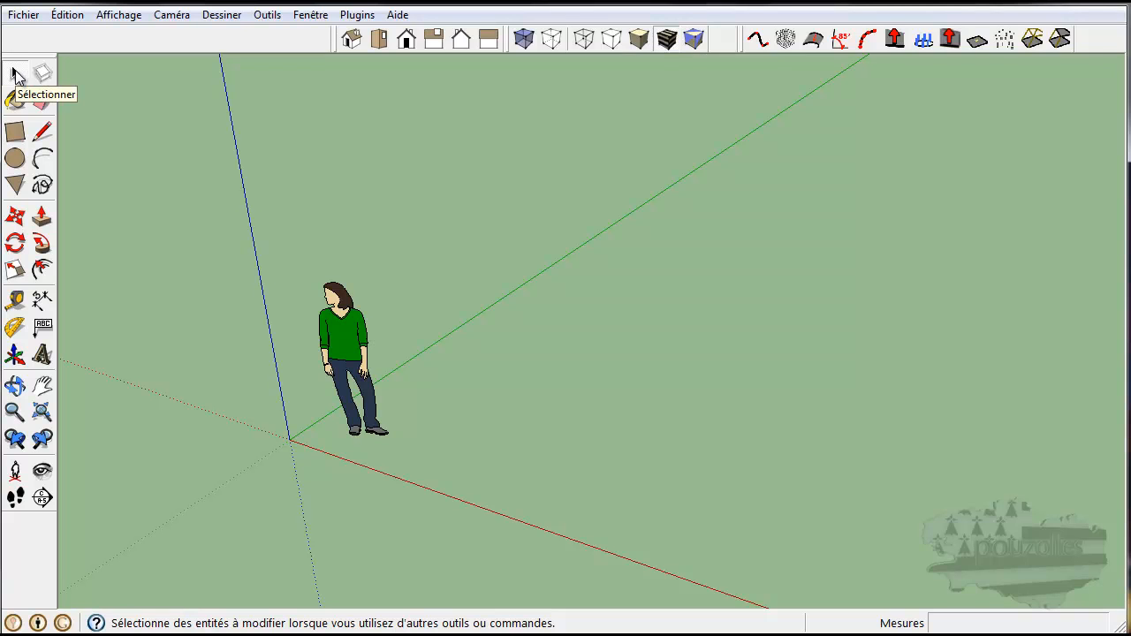
click(14, 130)
click(438, 494)
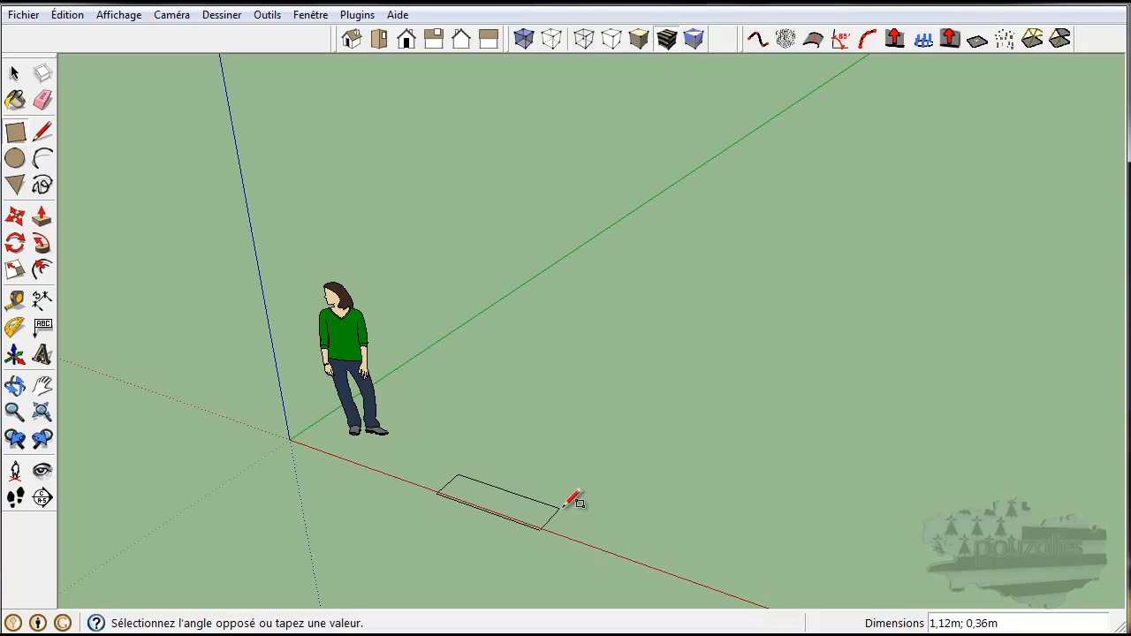
click(853, 298)
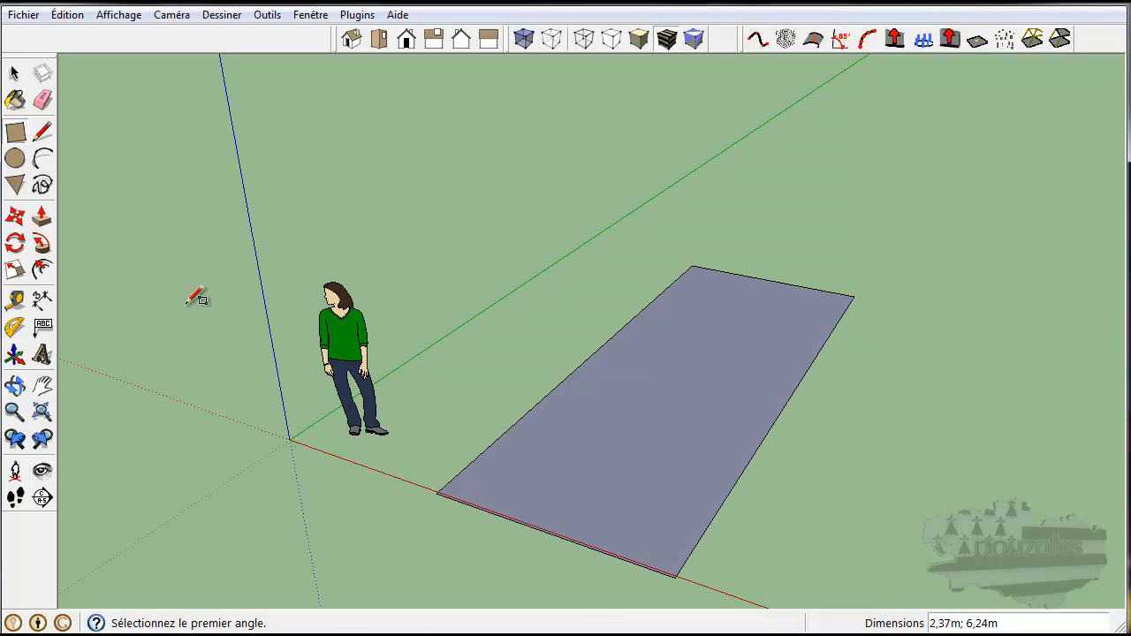
Step: Push/Pull the rectangle up about 2.57 m to form a box
click(42, 217)
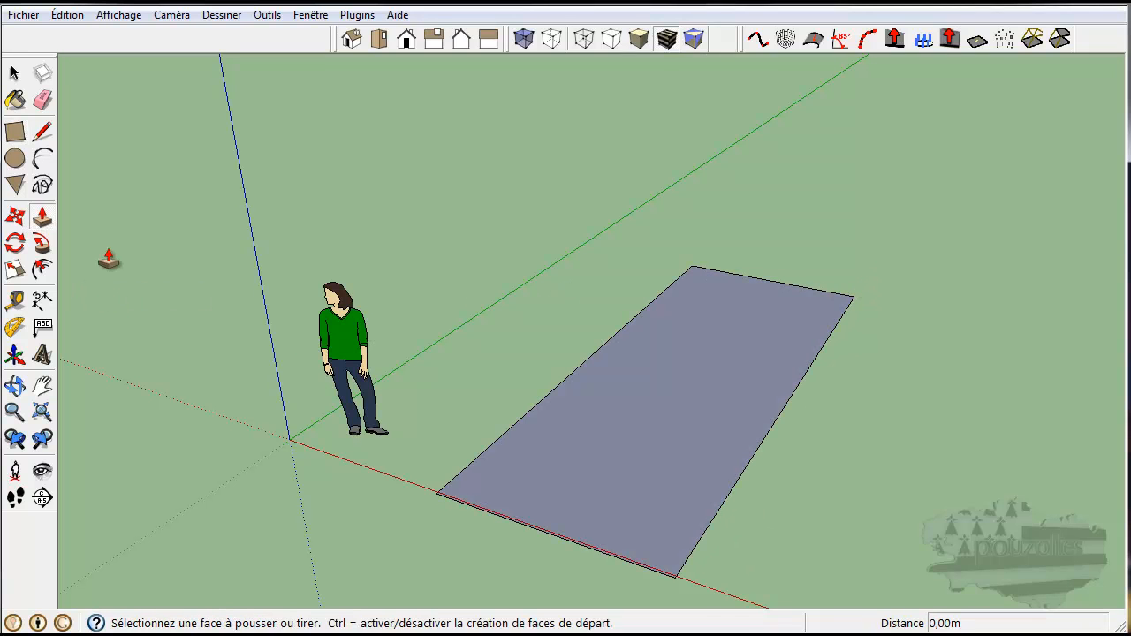
click(651, 477)
click(649, 234)
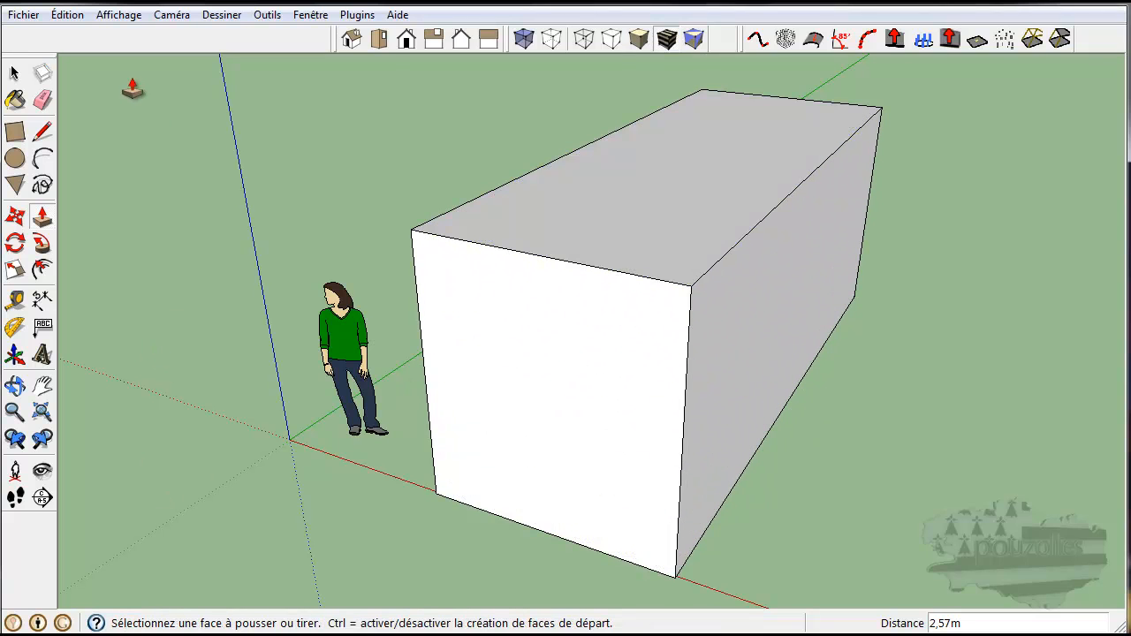
Step: Select individual edges and faces of the box, adding items to the selection
click(15, 74)
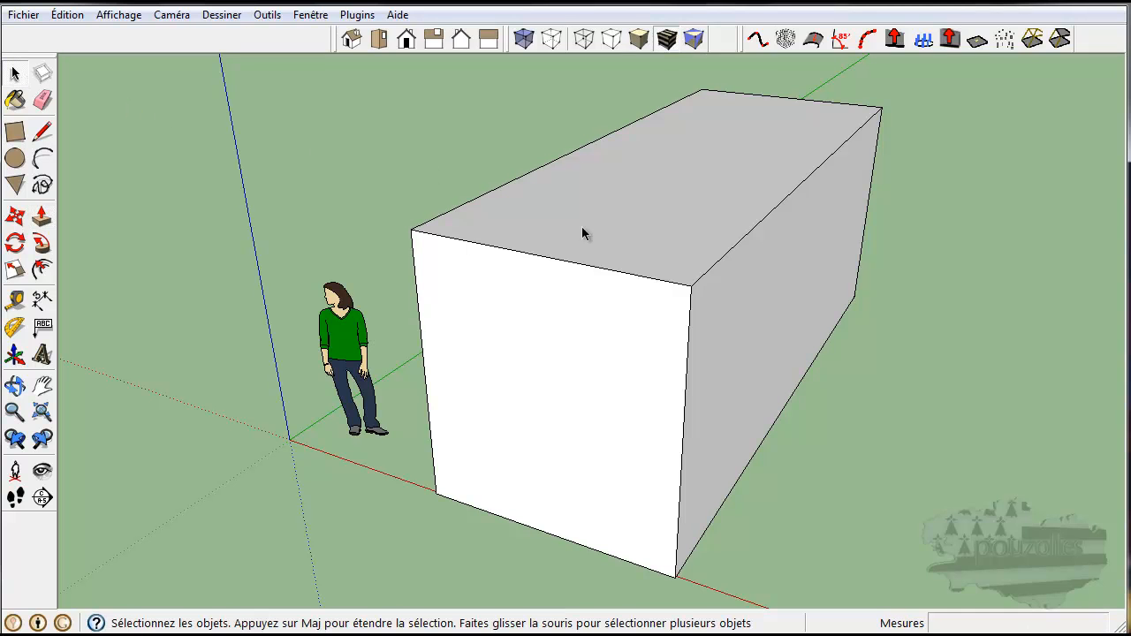
click(728, 349)
click(619, 276)
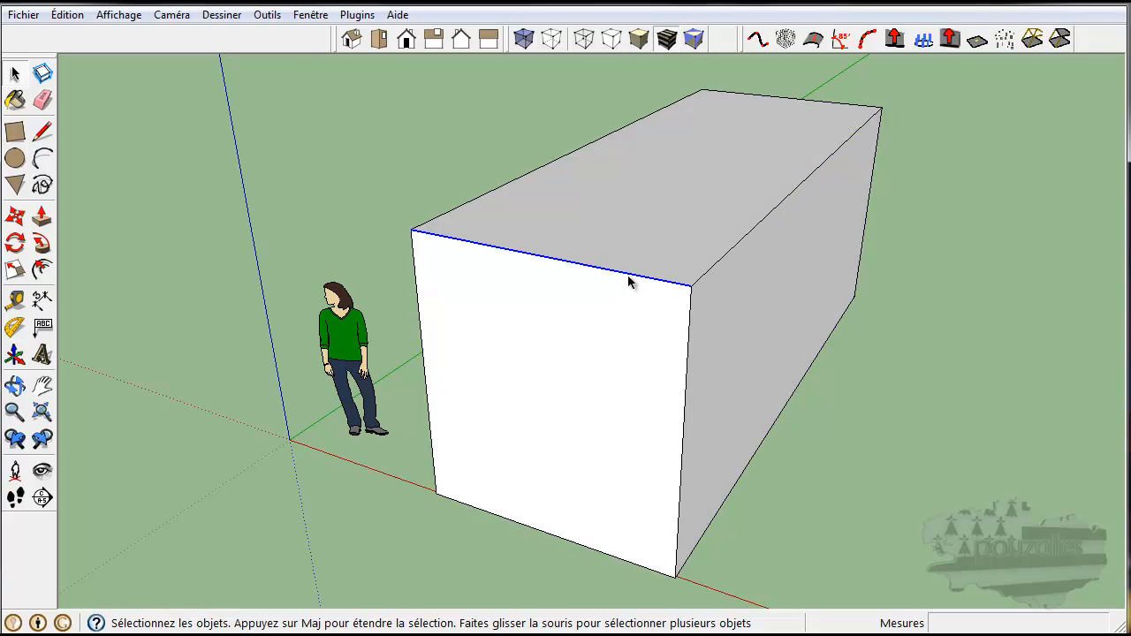
click(707, 273)
click(689, 326)
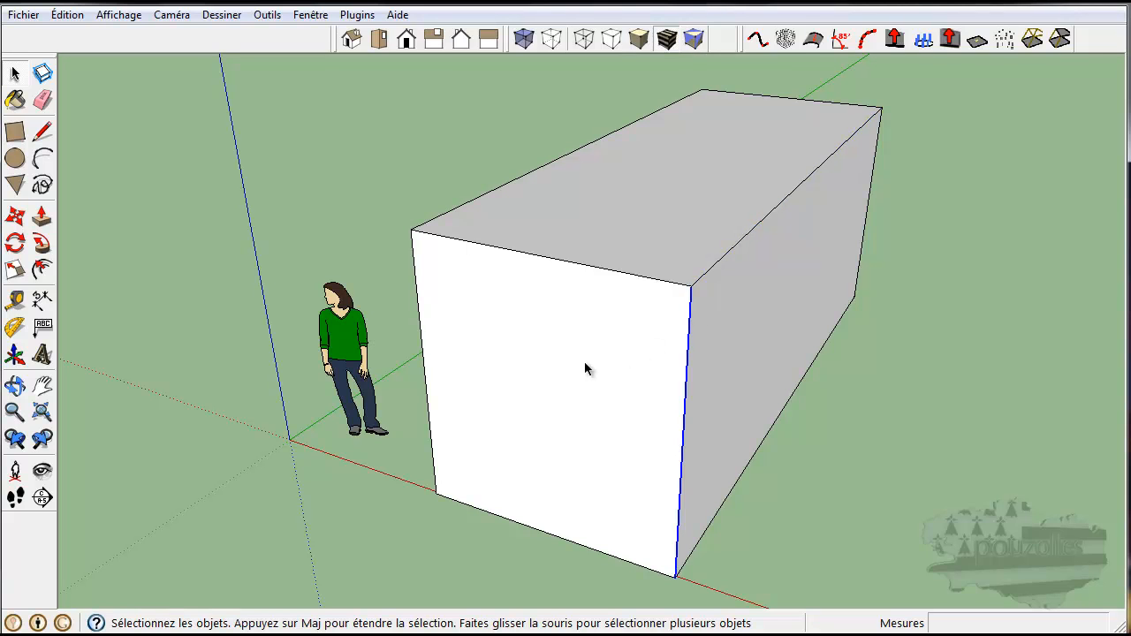
shift+click(581, 266)
shift+click(718, 266)
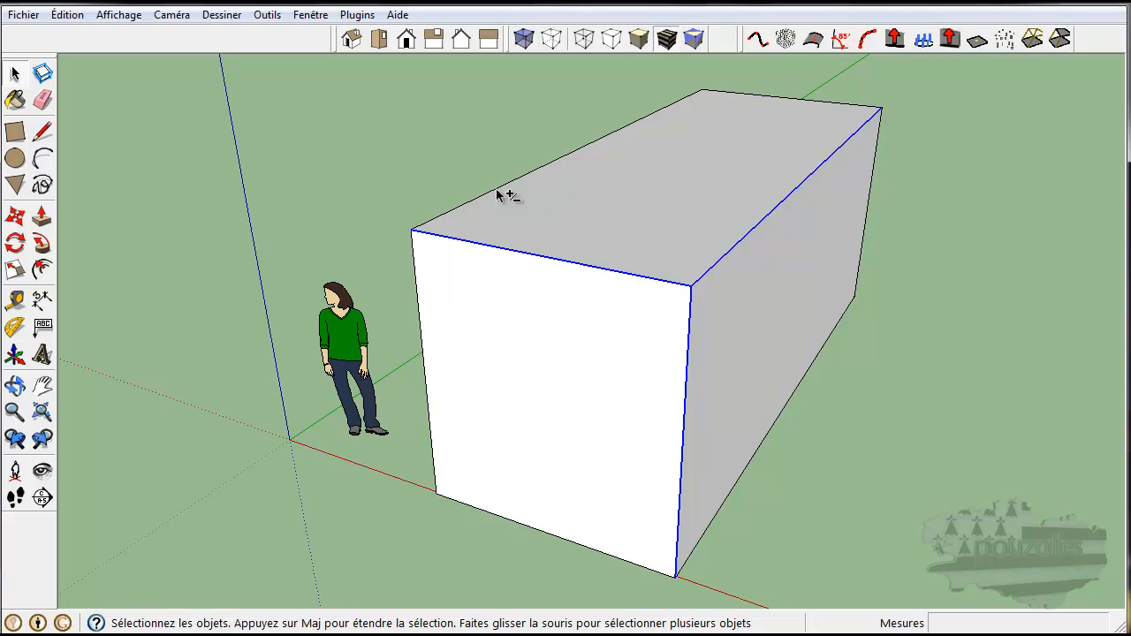
shift+click(516, 360)
click(564, 348)
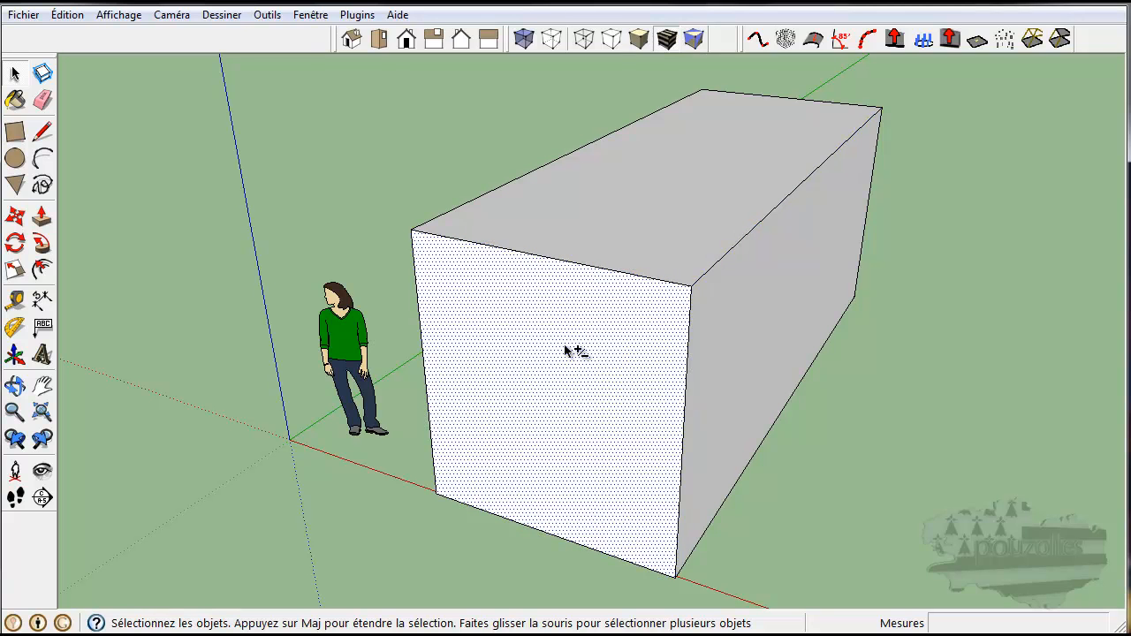
shift+click(662, 219)
Step: Select objects with window and crossing selection boxes around the box and the figure
drag(309, 90, 728, 435)
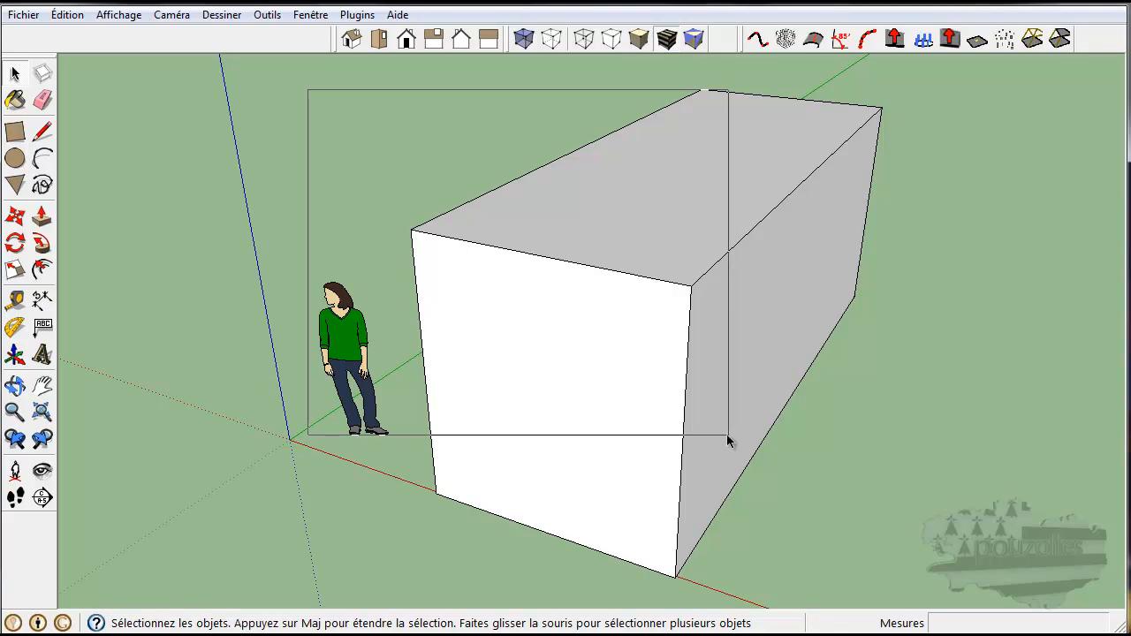
drag(727, 435, 727, 435)
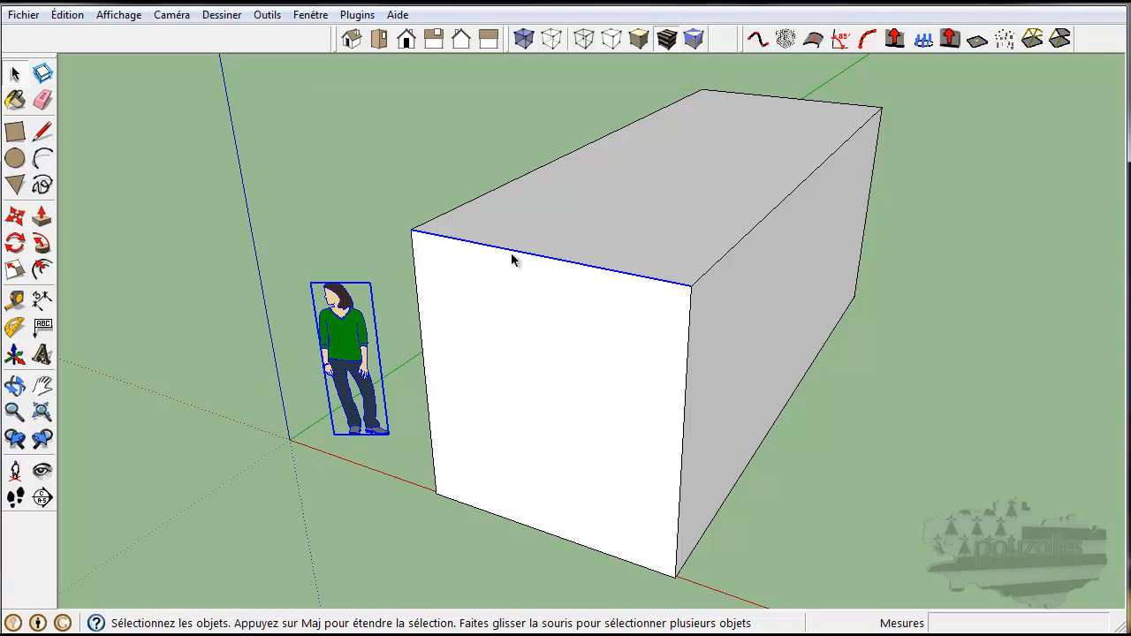
drag(370, 184, 745, 366)
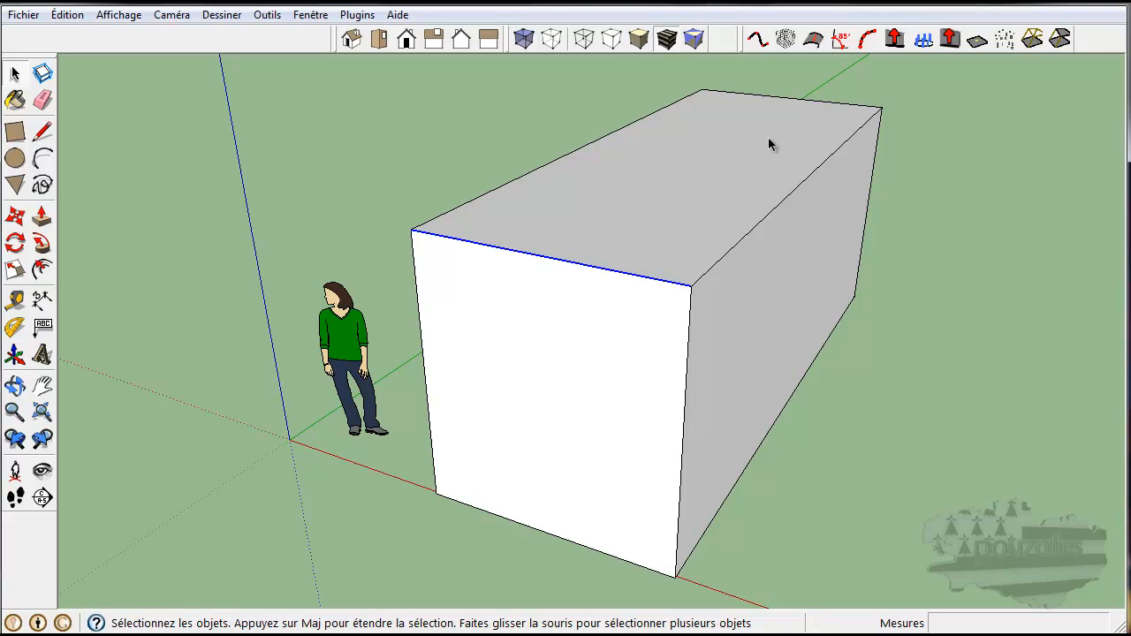
drag(769, 138, 619, 344)
drag(247, 343, 283, 342)
drag(283, 337, 283, 336)
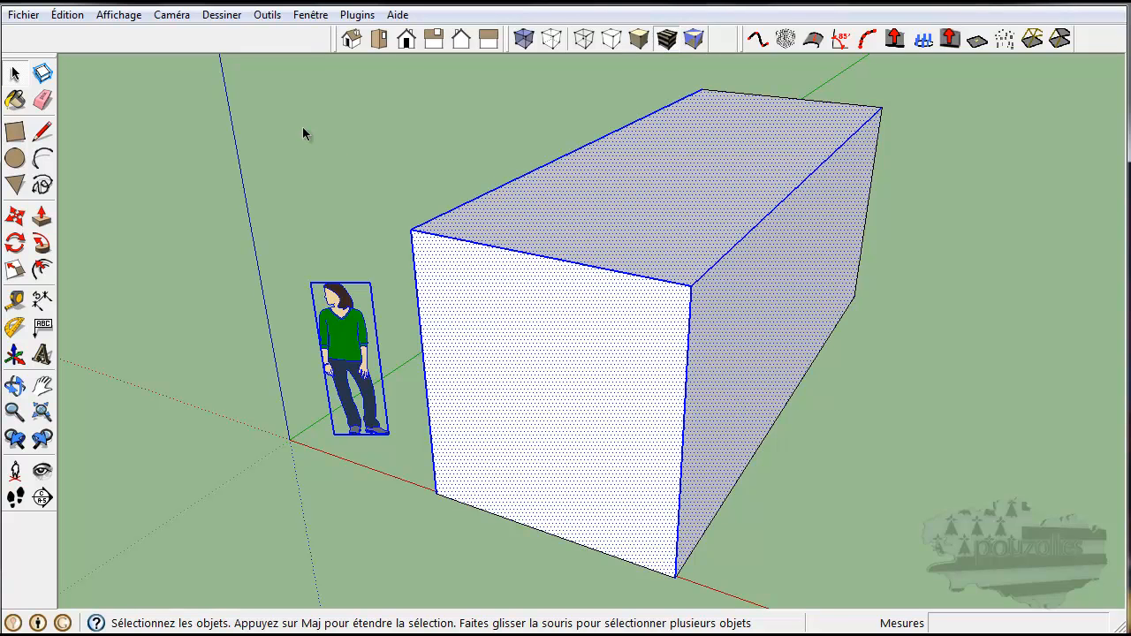
drag(538, 112, 375, 284)
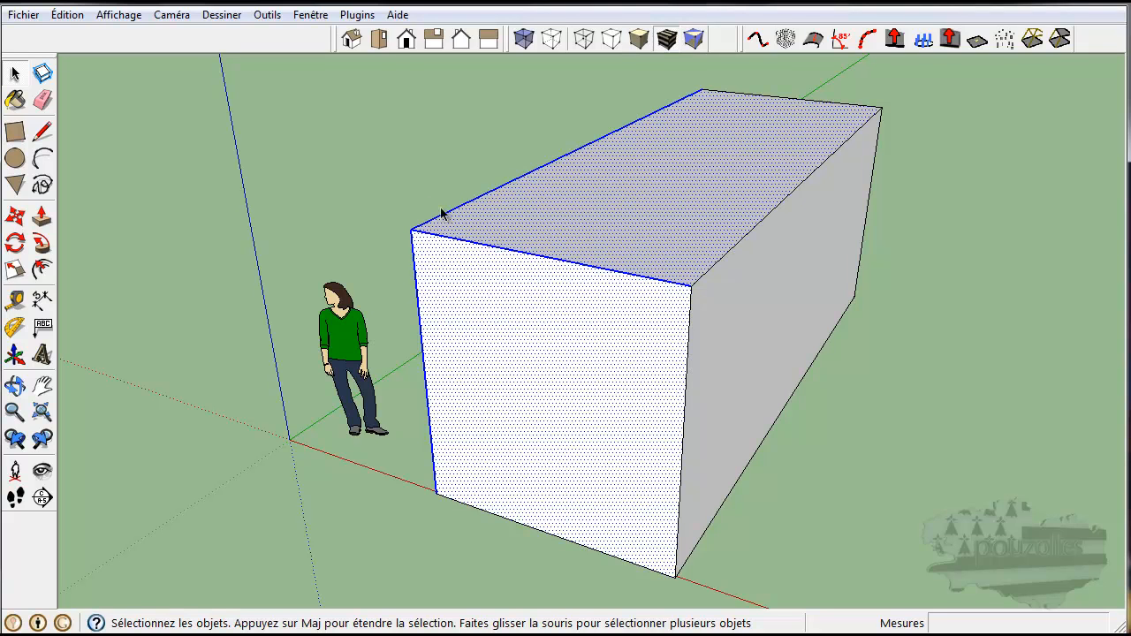
Step: Clear the selection and select the box's front face together with its bounding edges
click(333, 192)
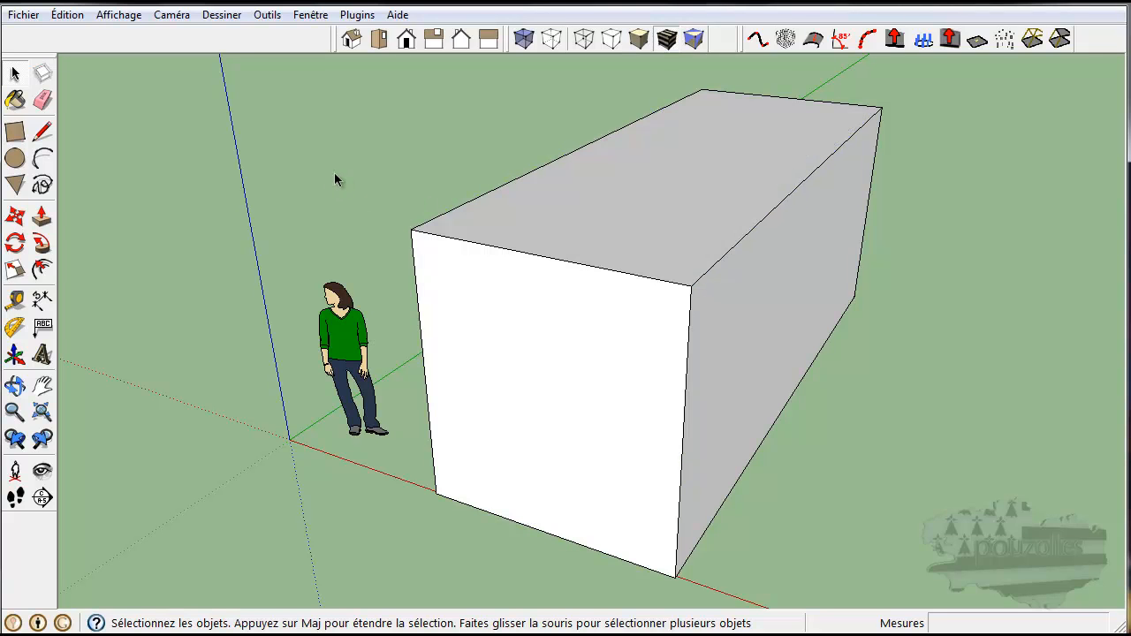
click(540, 375)
double_click(537, 365)
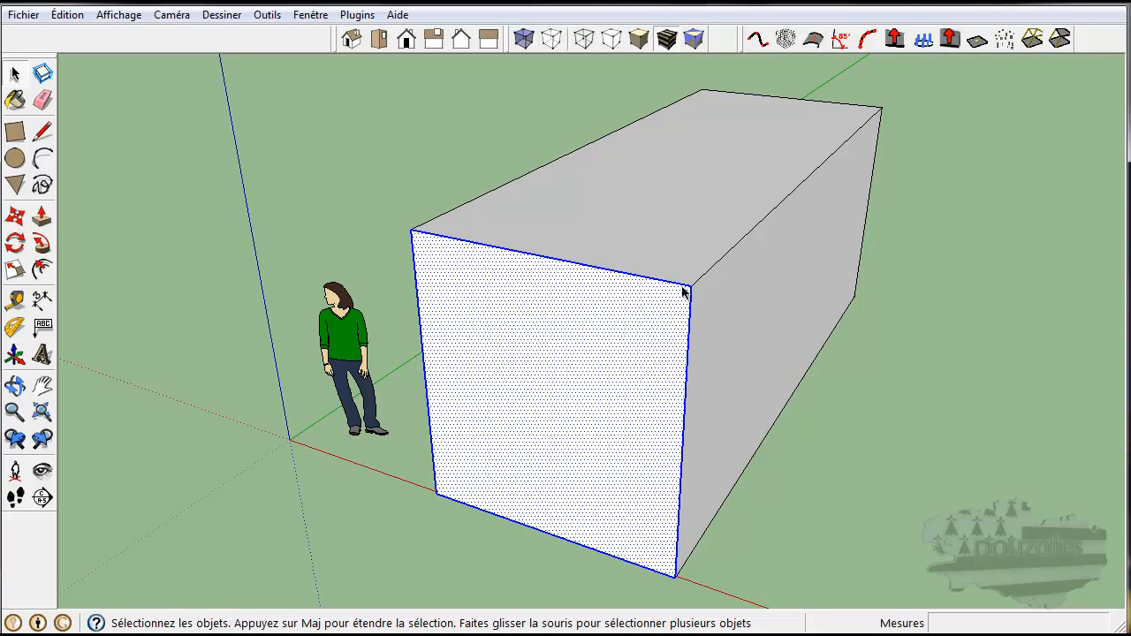
Step: Select all faces and edges of the box at once, then clear the selection
triple_click(521, 367)
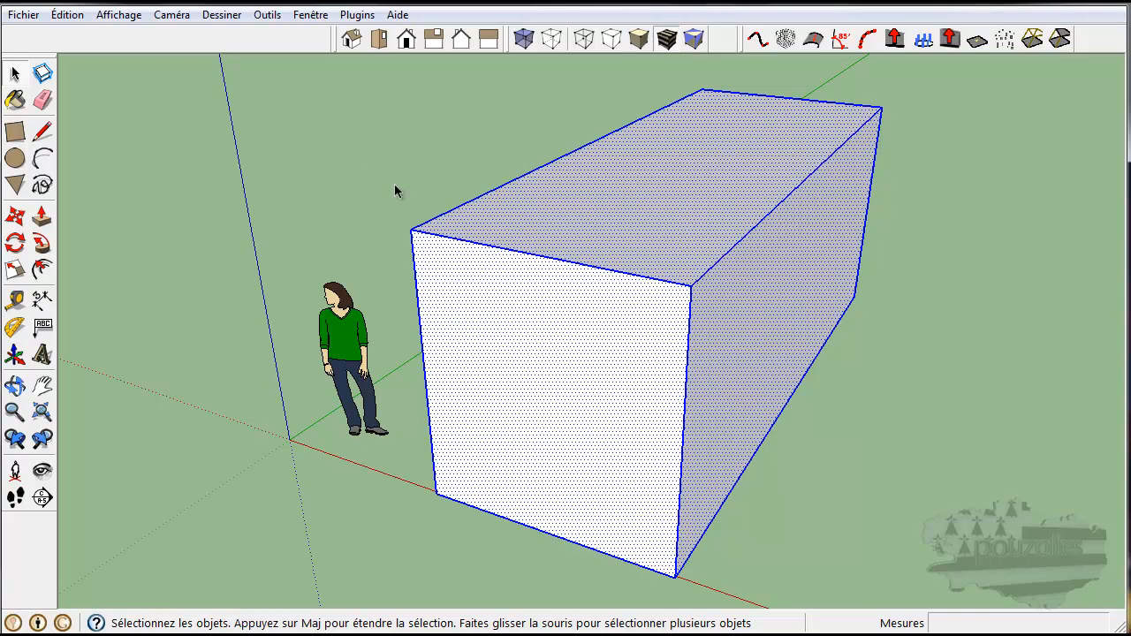
click(290, 181)
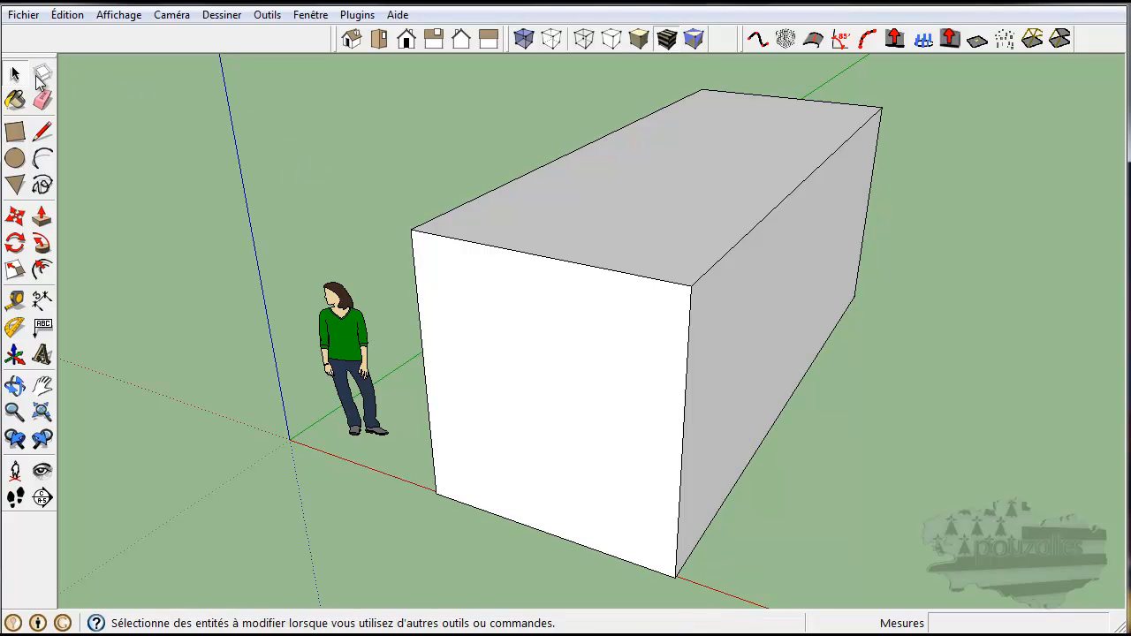
Step: Draw a line across the box's top face between its side edges, and a second line from its midpoint to the front edge
click(42, 130)
click(512, 181)
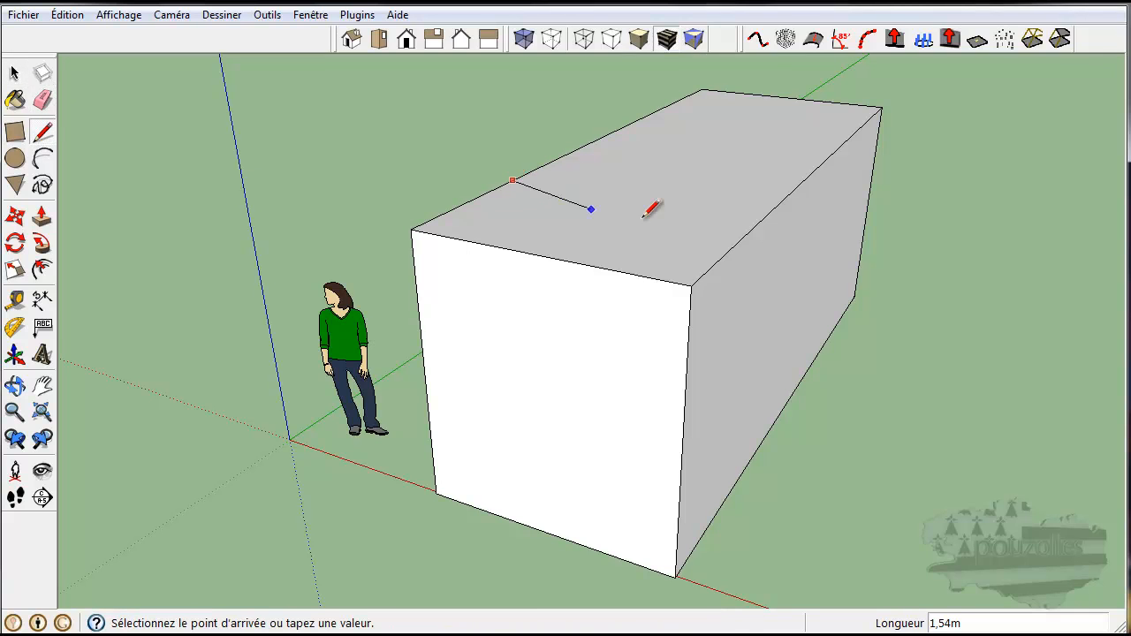
click(760, 220)
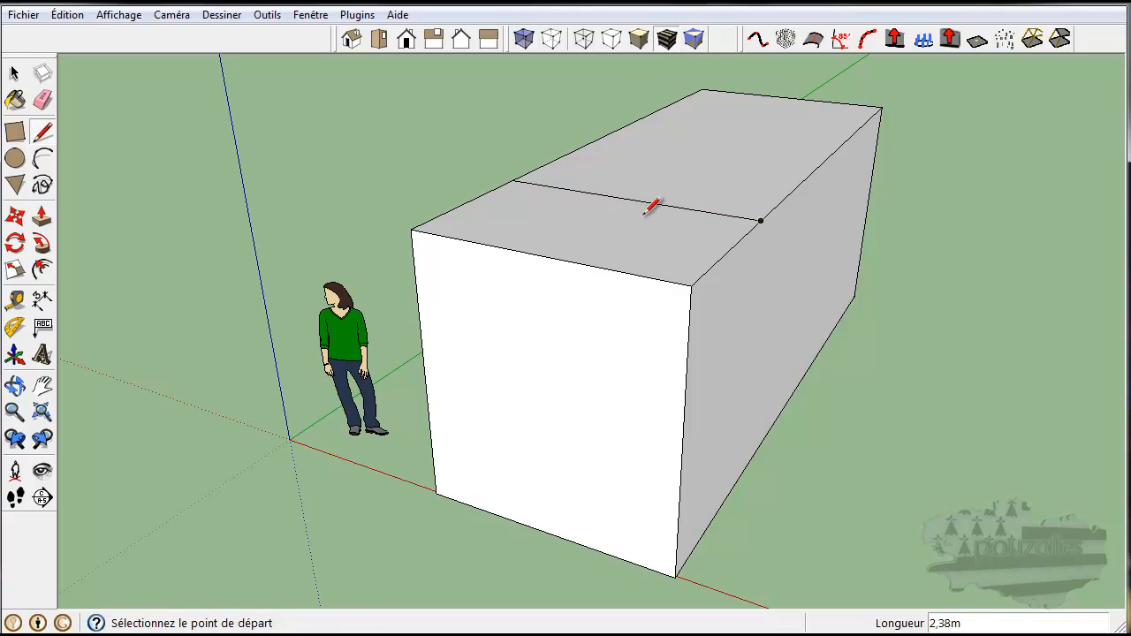
click(628, 199)
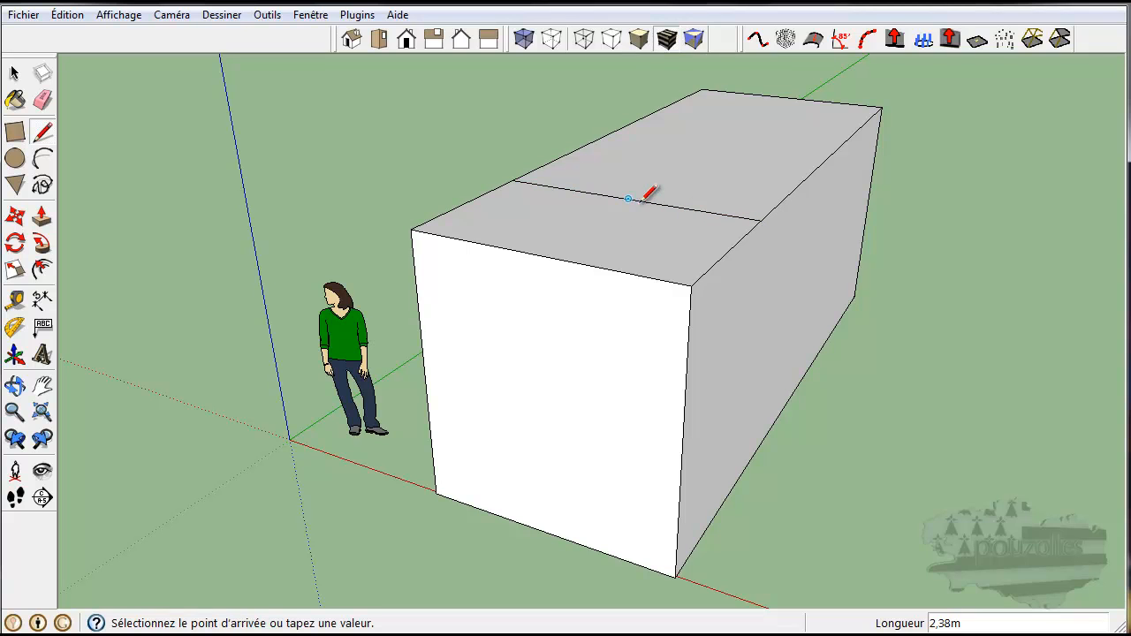
click(539, 256)
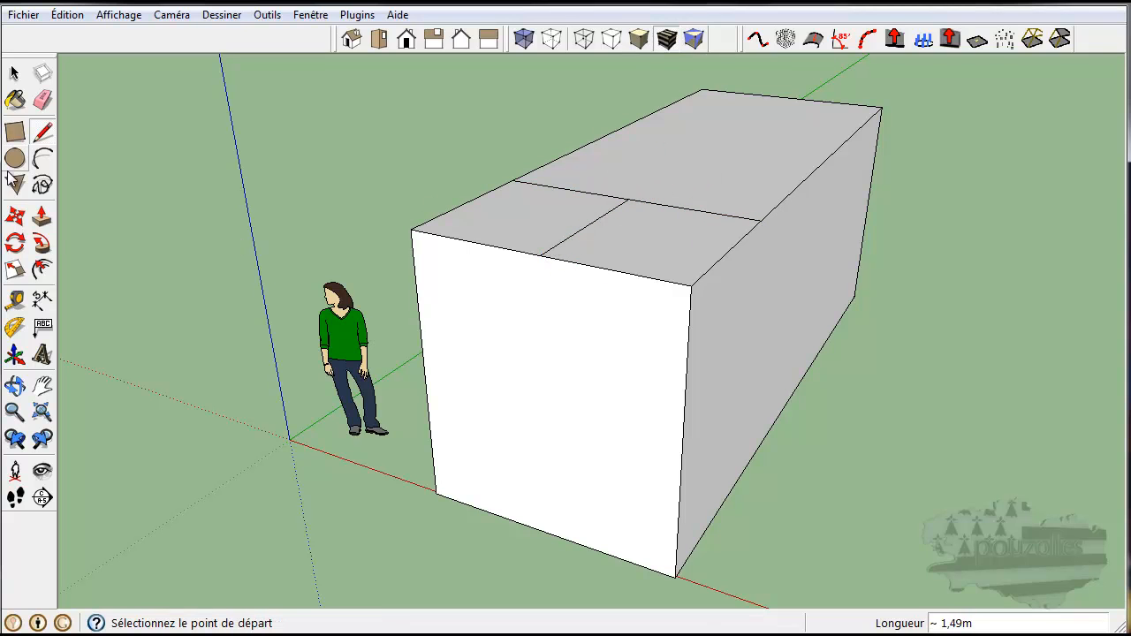
Step: Erase the lines on the top face with the Eraser, then undo the erasure
click(42, 100)
mouse_move(594, 182)
mouse_down()
mouse_move(591, 232)
mouse_move(659, 175)
mouse_up()
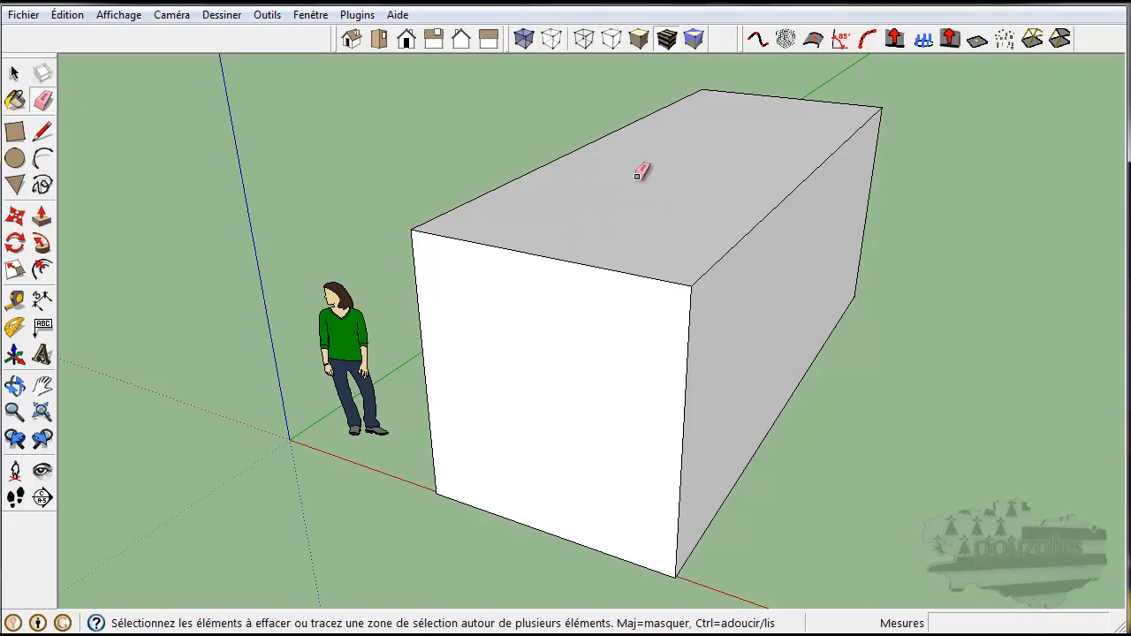
click(14, 74)
click(69, 15)
click(75, 34)
Step: Erase the top-face lines segment by segment with the Eraser
key(e)
drag(565, 174, 545, 188)
drag(567, 230, 587, 235)
drag(661, 218, 669, 195)
Step: Undo the last three erasures and erase the lines on the top face again in one sweep
click(70, 15)
click(72, 33)
click(67, 15)
click(72, 34)
click(67, 15)
click(72, 34)
drag(542, 188, 658, 204)
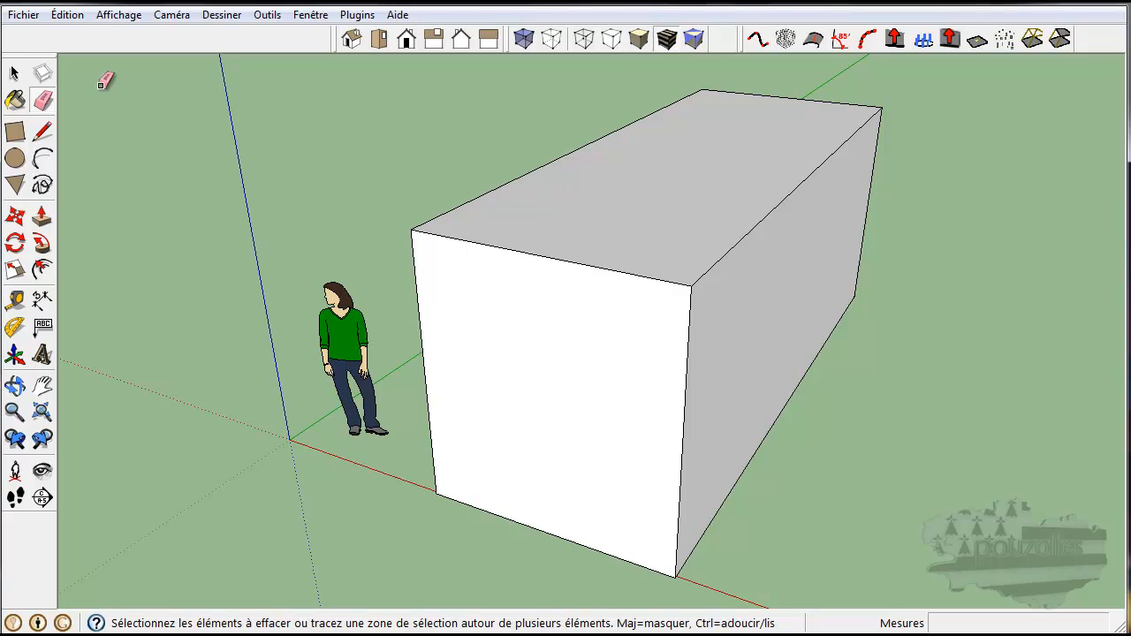
Step: Open the Paint Bucket materials, pick Bois_sol_clair from the Bois collection, and paint the box's front face
click(14, 99)
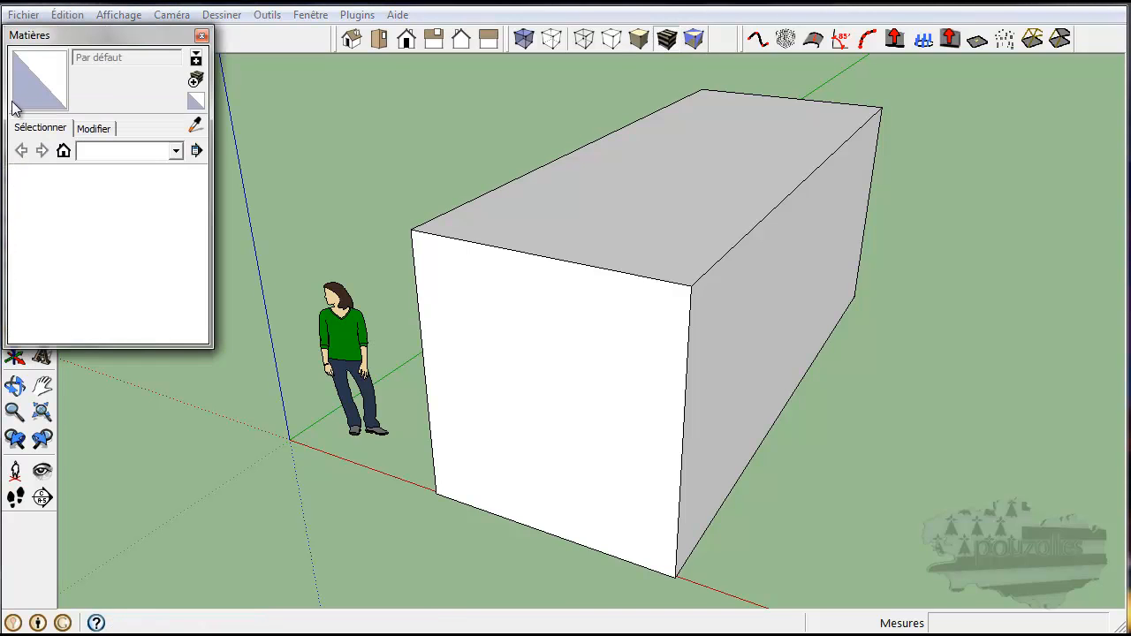
drag(121, 31, 923, 124)
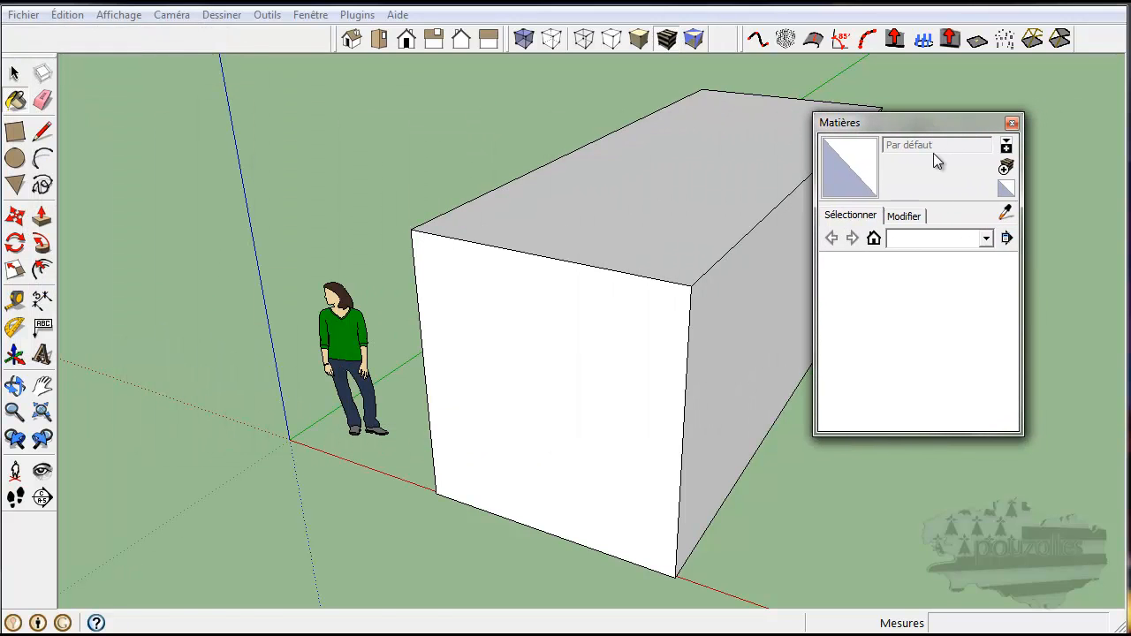
click(986, 237)
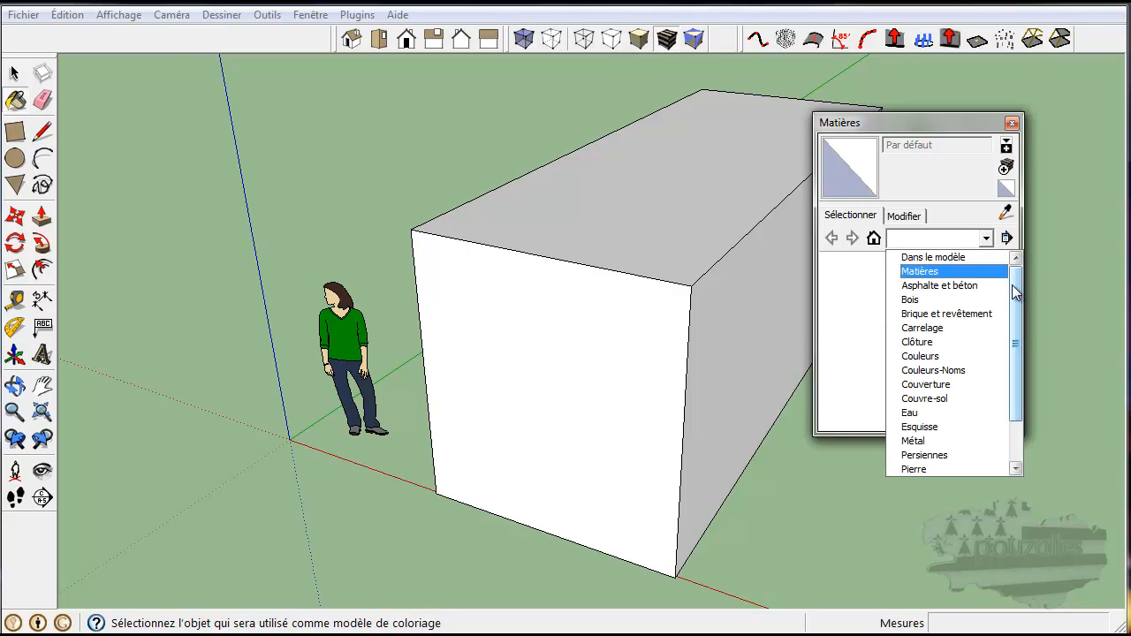
click(959, 301)
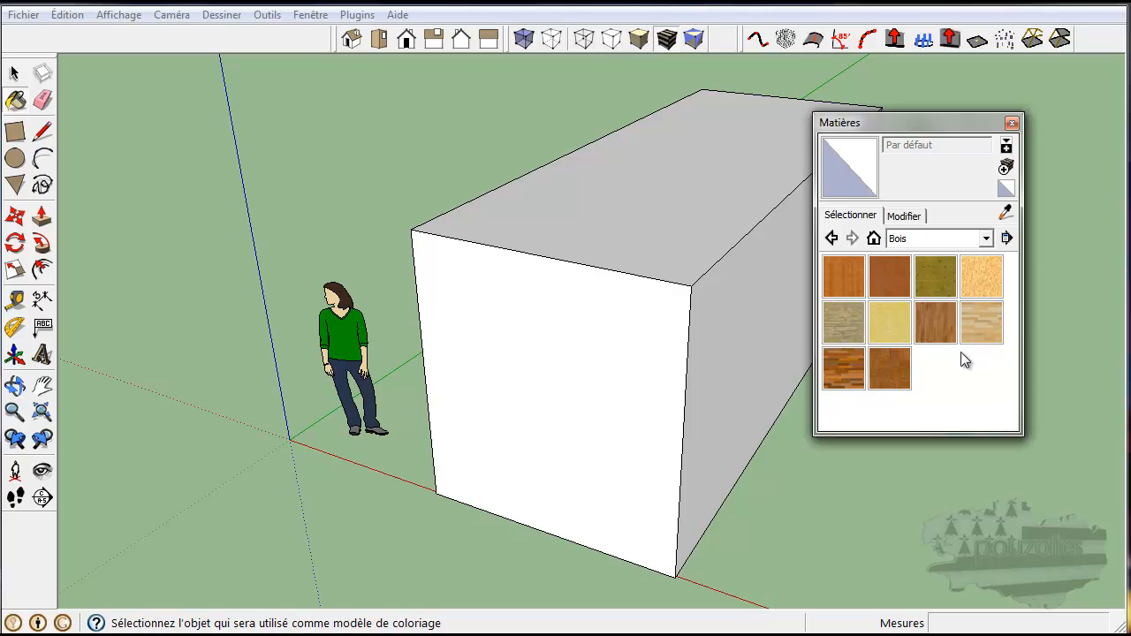
click(982, 329)
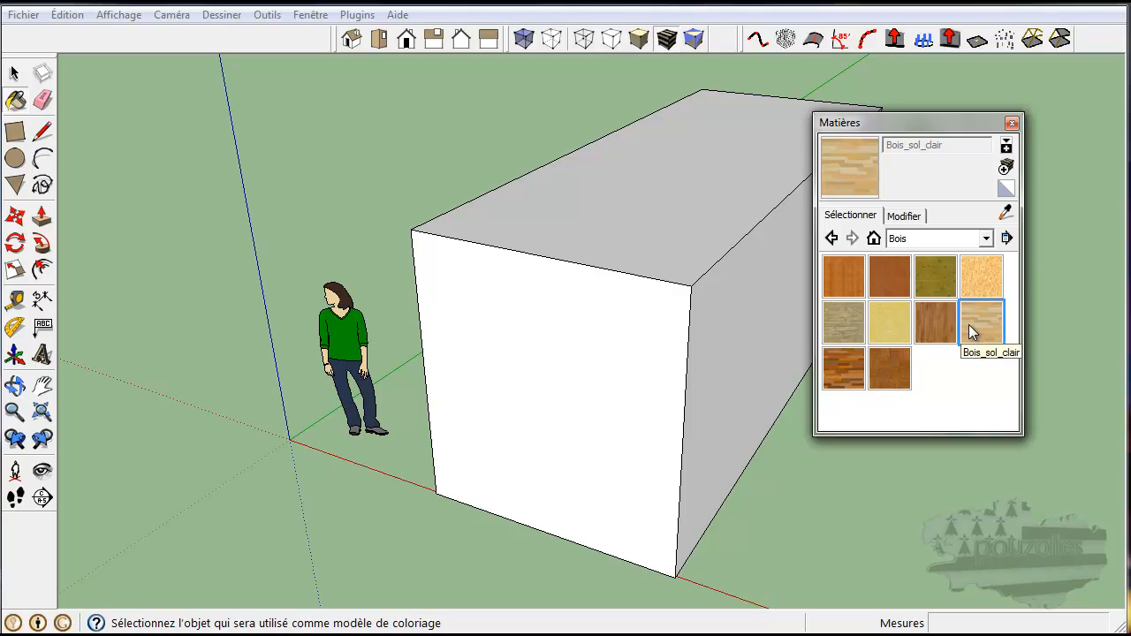
click(580, 351)
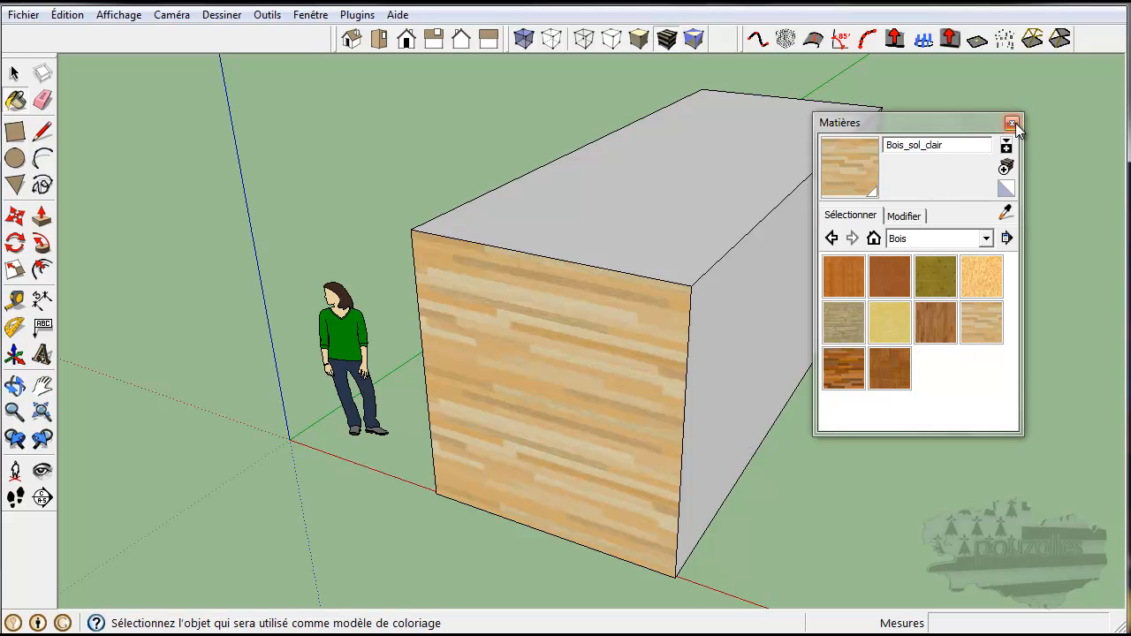
Step: Repaint the box's front face with Bois_planche_liège and then with Bois_sol_foncé
drag(969, 121, 1075, 101)
mouse_move(383, 529)
middle_down()
mouse_move(383, 540)
mouse_move(624, 386)
mouse_move(682, 403)
mouse_move(500, 457)
mouse_move(419, 462)
mouse_move(467, 446)
middle_up()
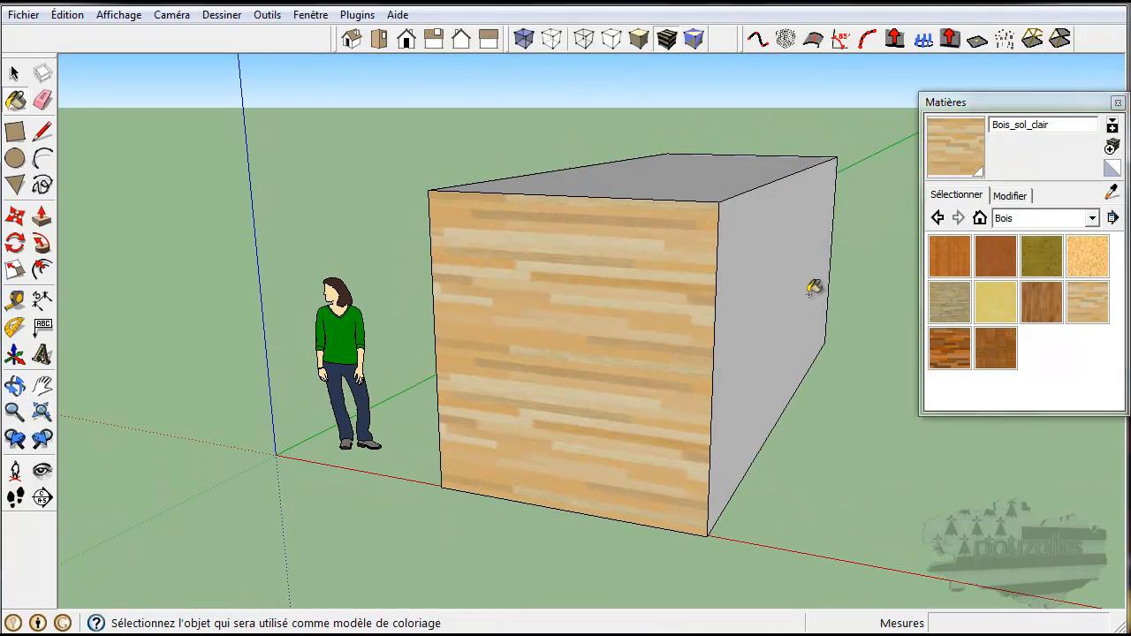
click(991, 309)
click(610, 336)
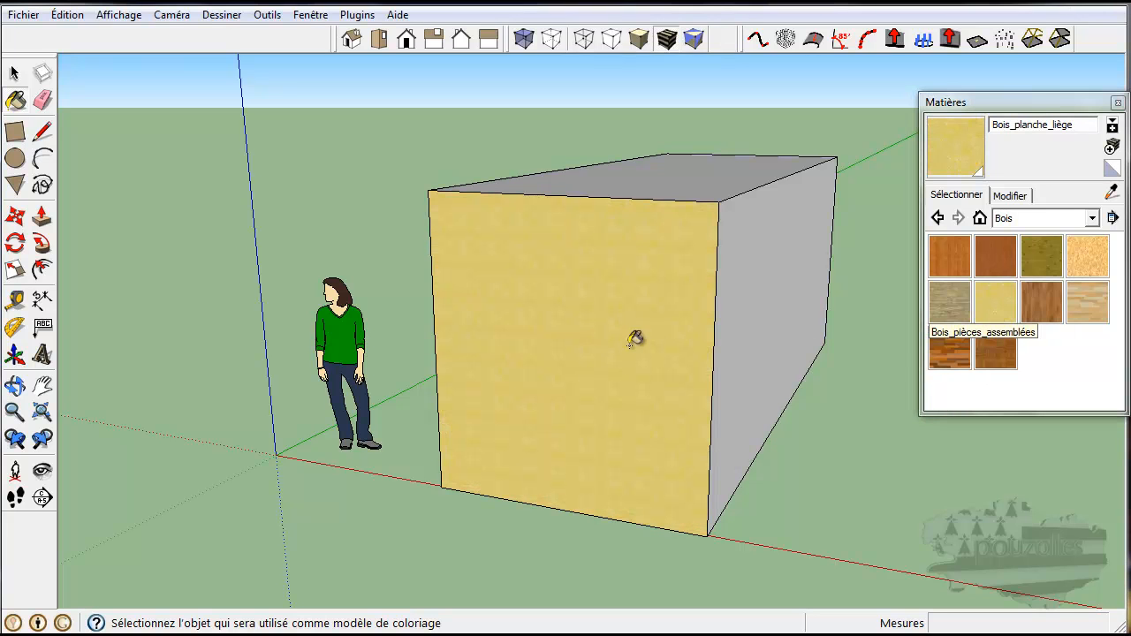
click(945, 354)
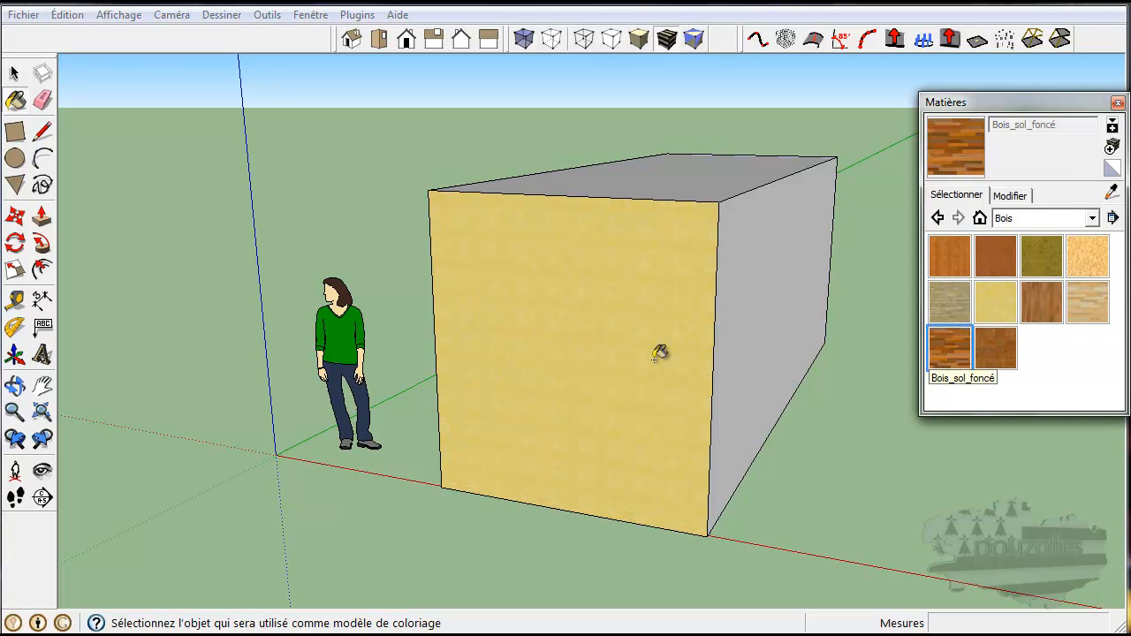
click(660, 353)
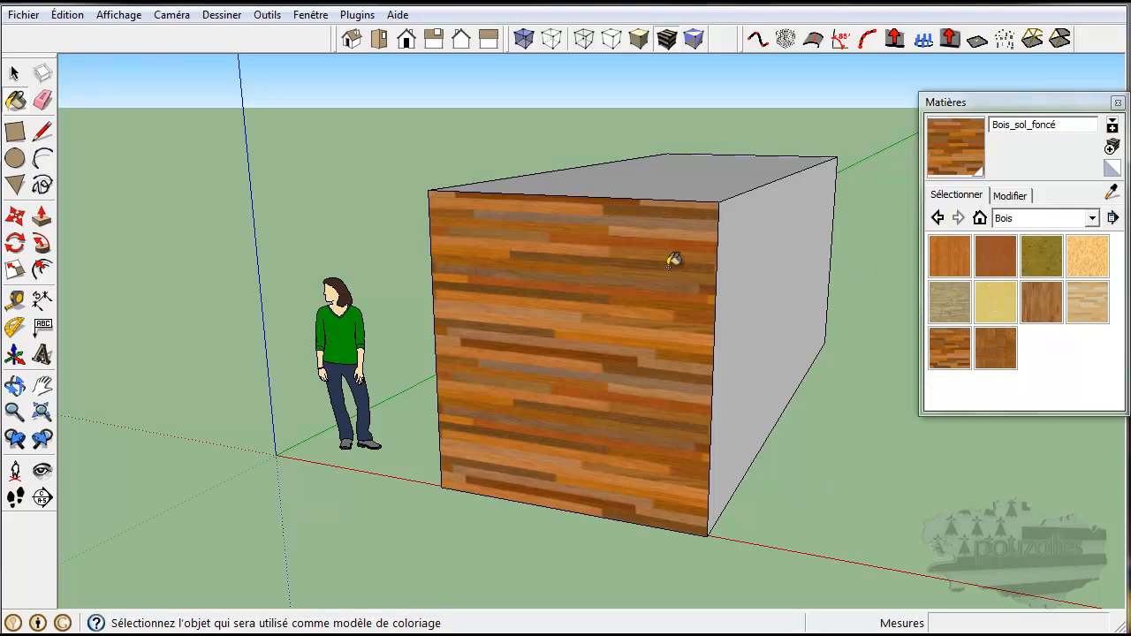
Step: Browse the Brique et revêtement, Clôture and Asphalte et béton material collections and the Matières folder list
click(1093, 218)
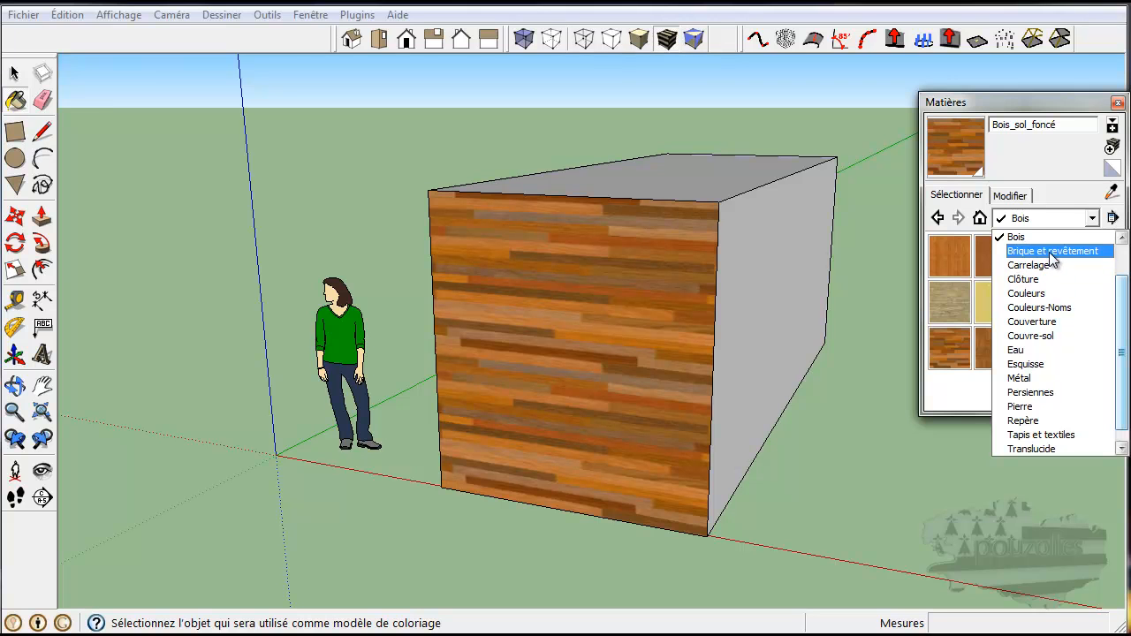
click(1050, 254)
click(1057, 219)
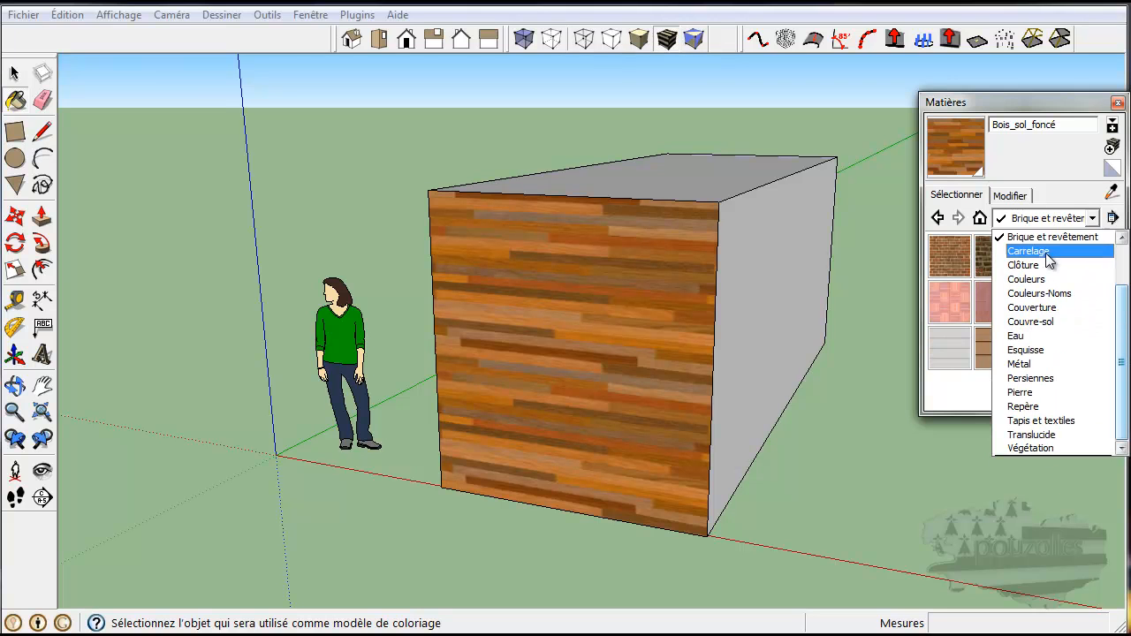
click(1036, 267)
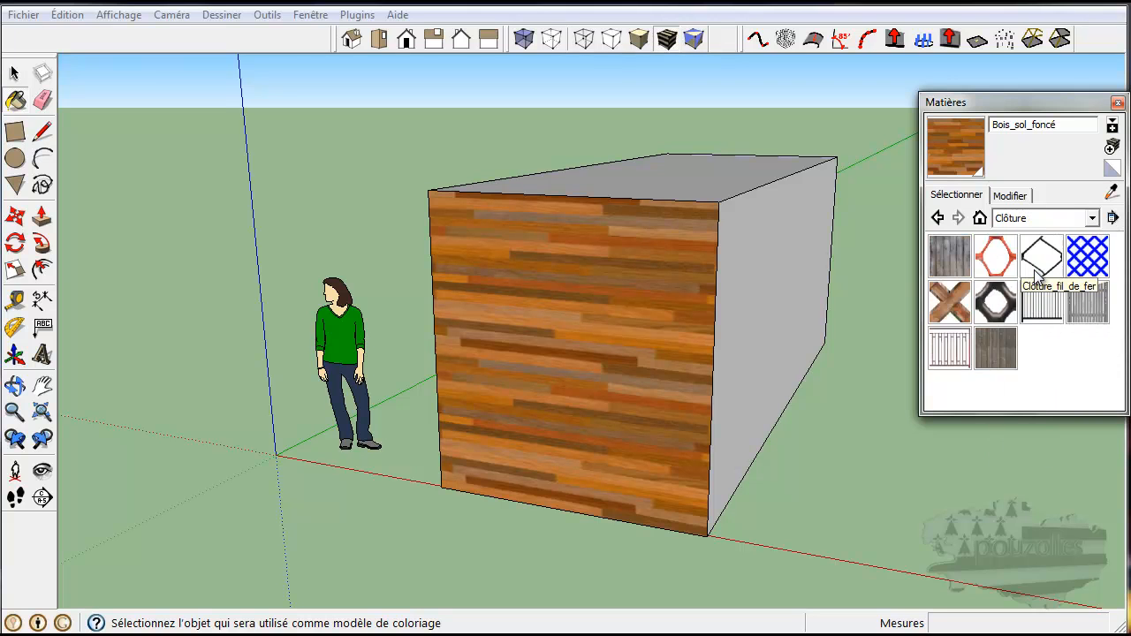
click(1057, 217)
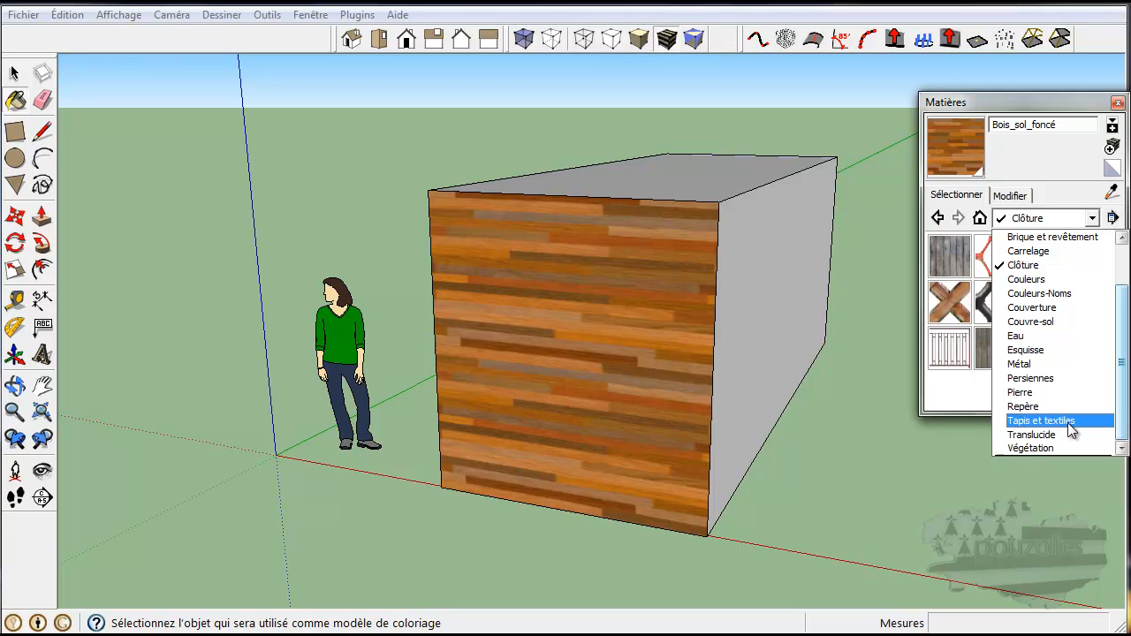
drag(1121, 398, 1122, 357)
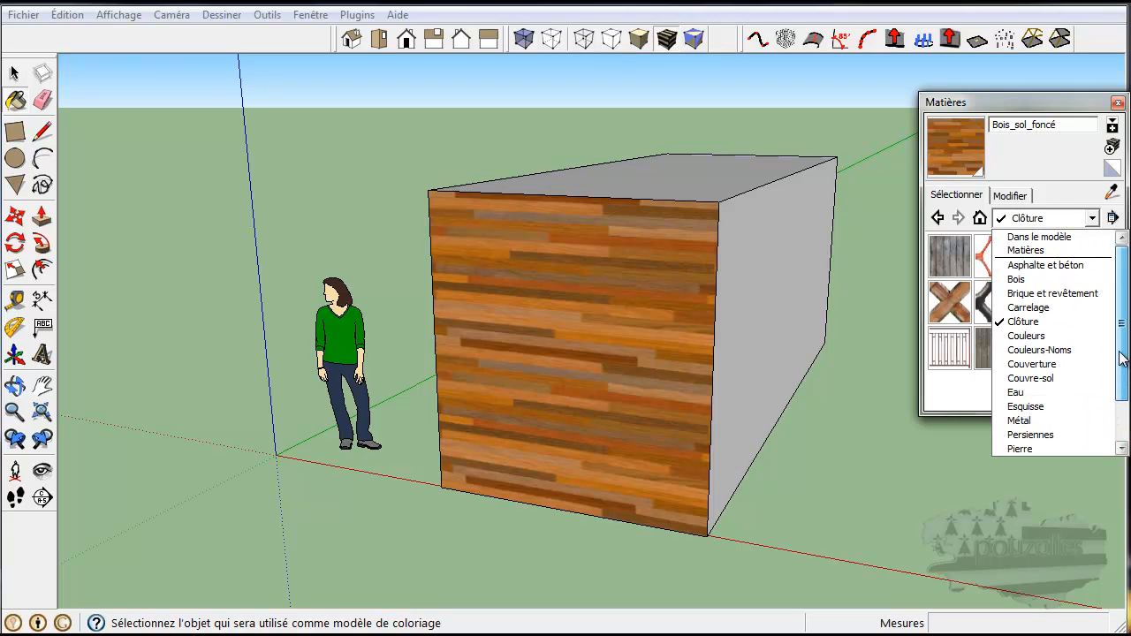
click(1050, 265)
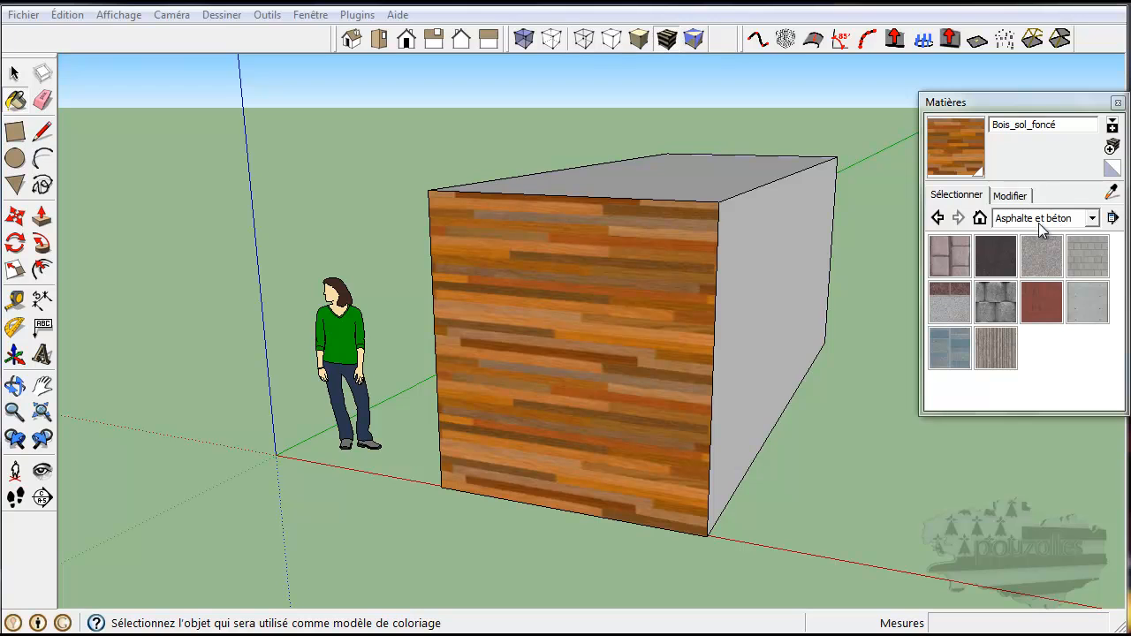
click(1092, 220)
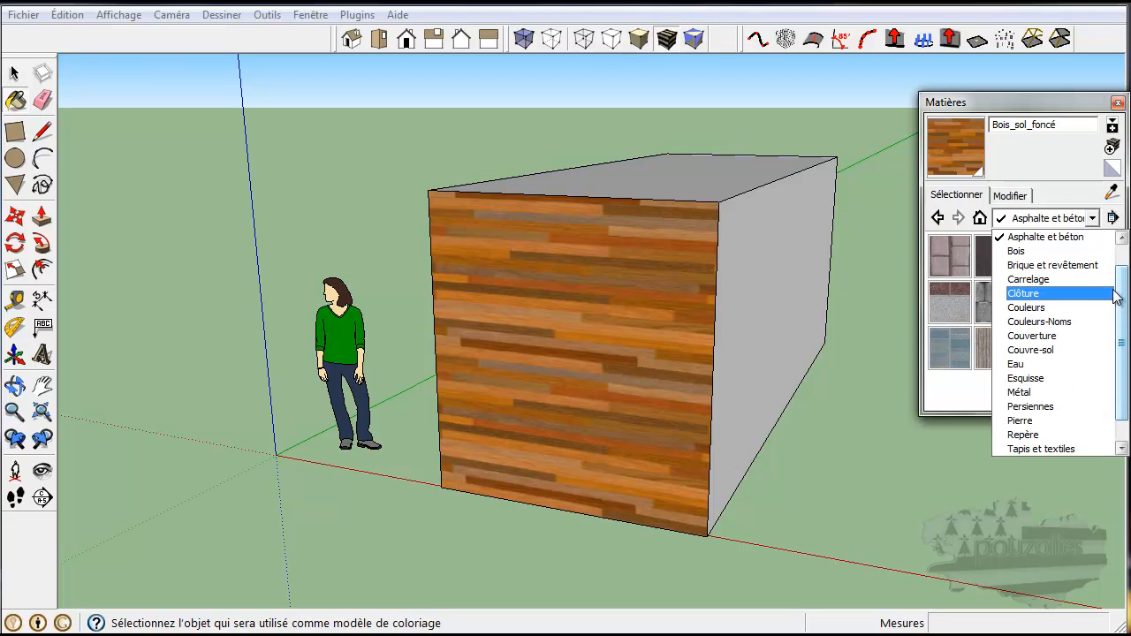
drag(1120, 301, 1122, 271)
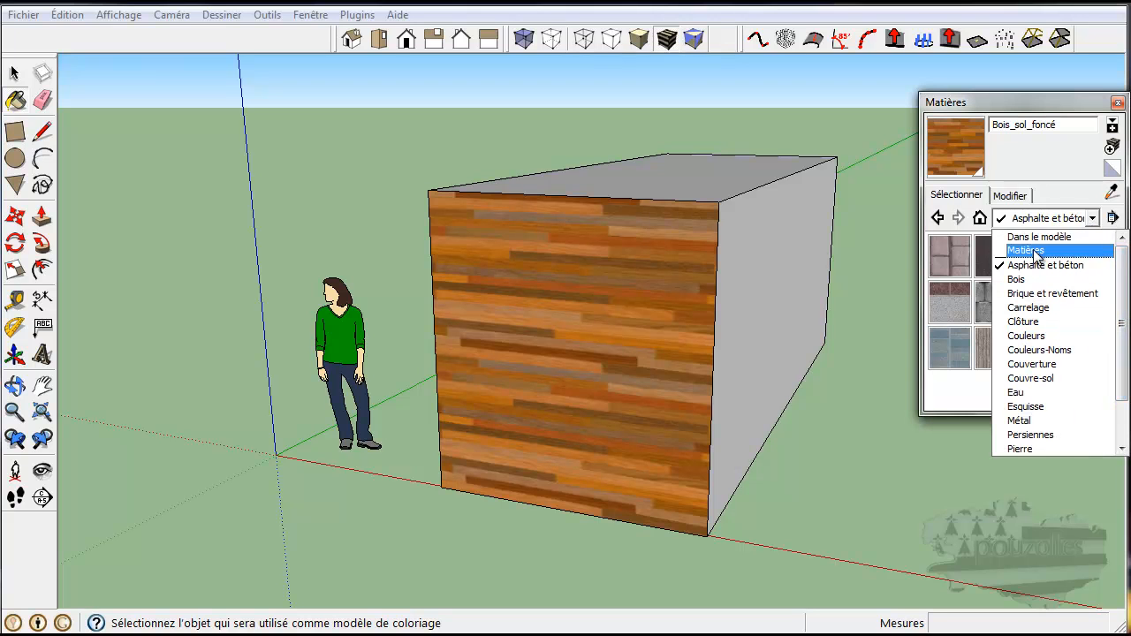
click(1078, 251)
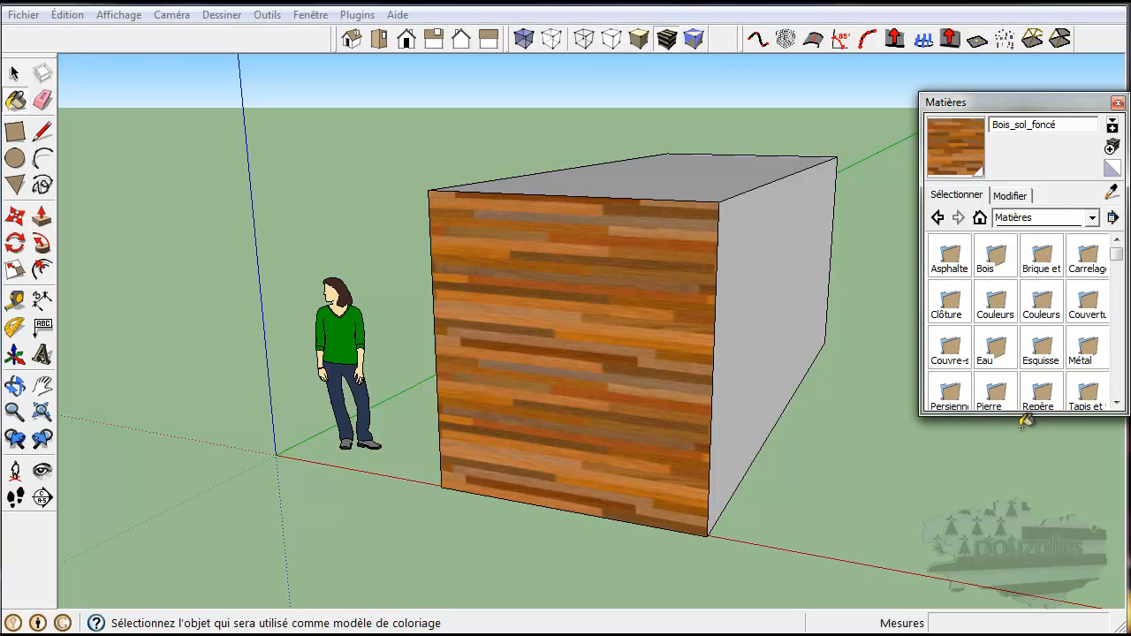
Step: Enlarge the materials panel and open the Asphalte et béton and Couleurs folders to view their swatches
drag(1020, 412, 1022, 563)
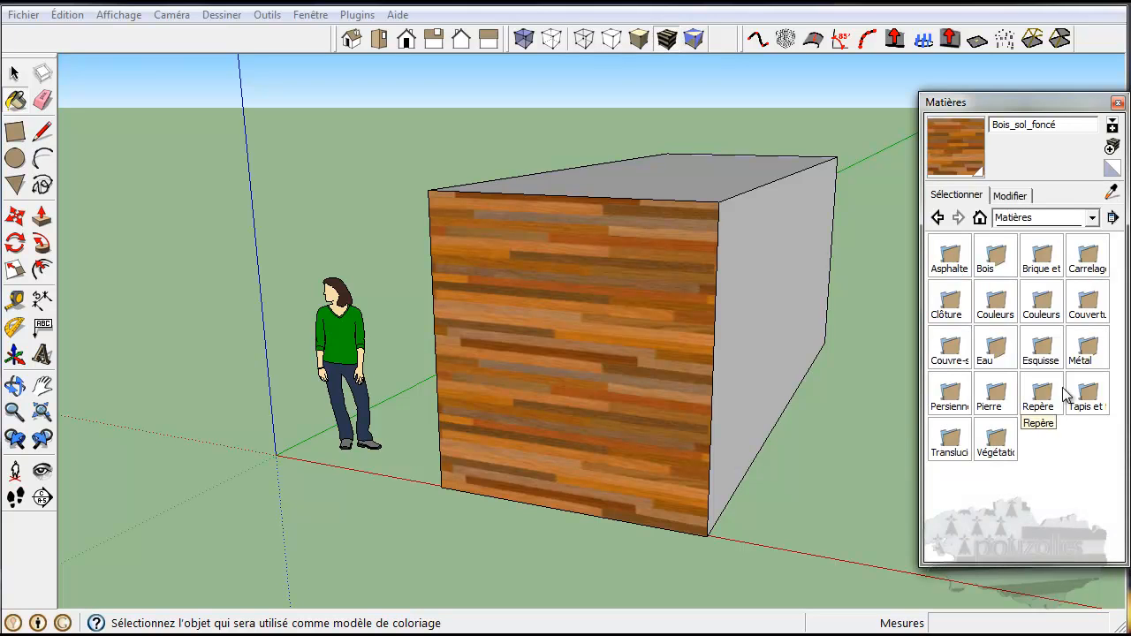
double_click(956, 256)
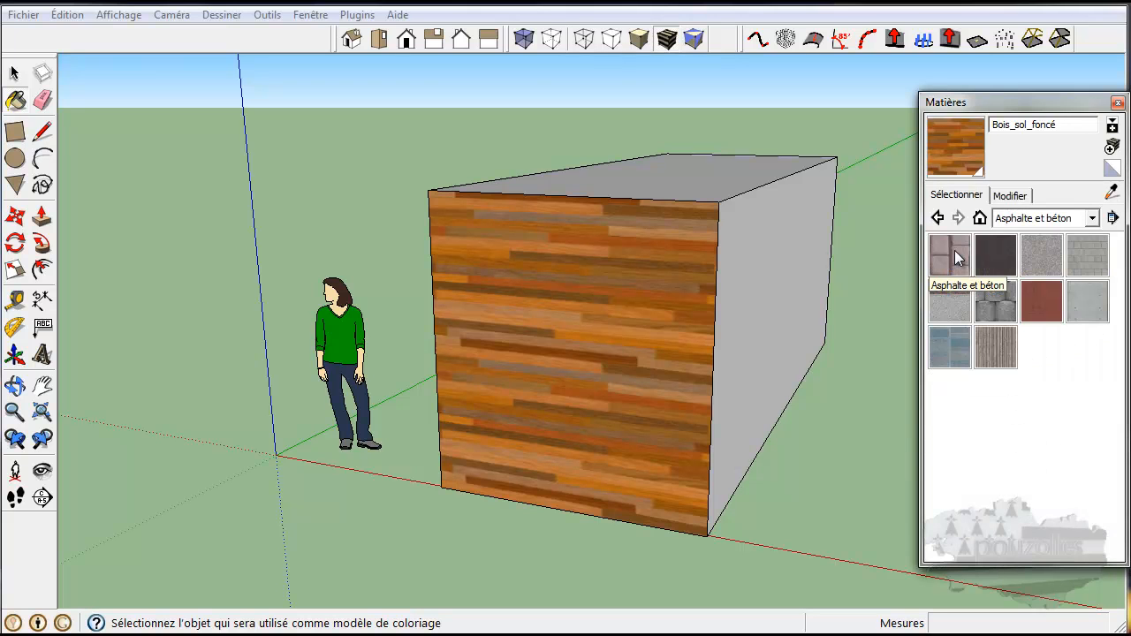
click(938, 219)
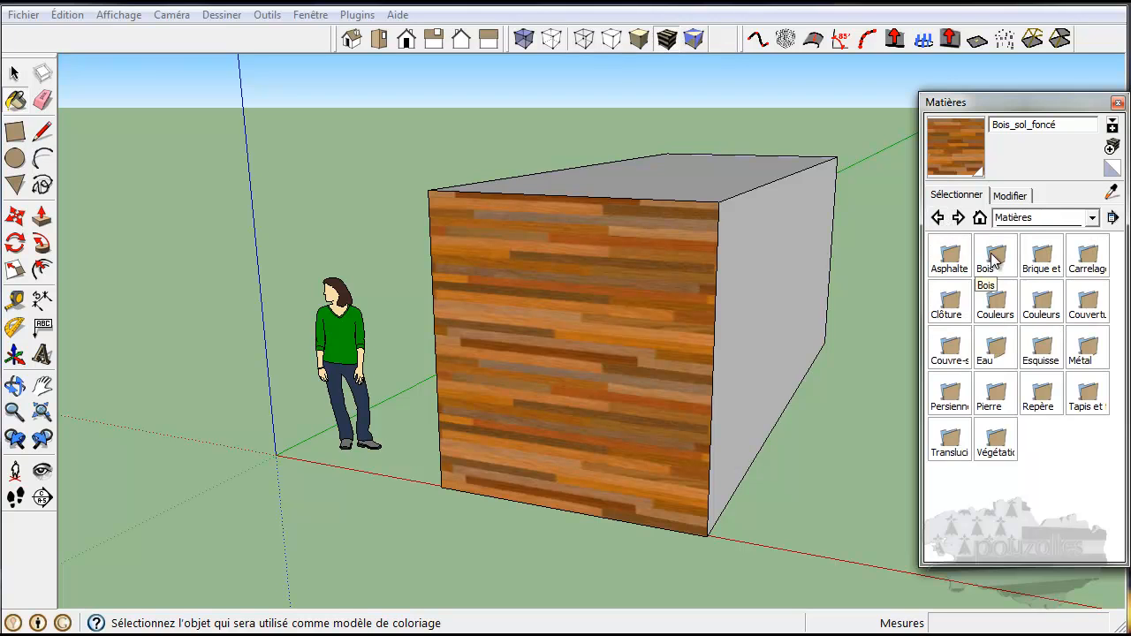
double_click(997, 302)
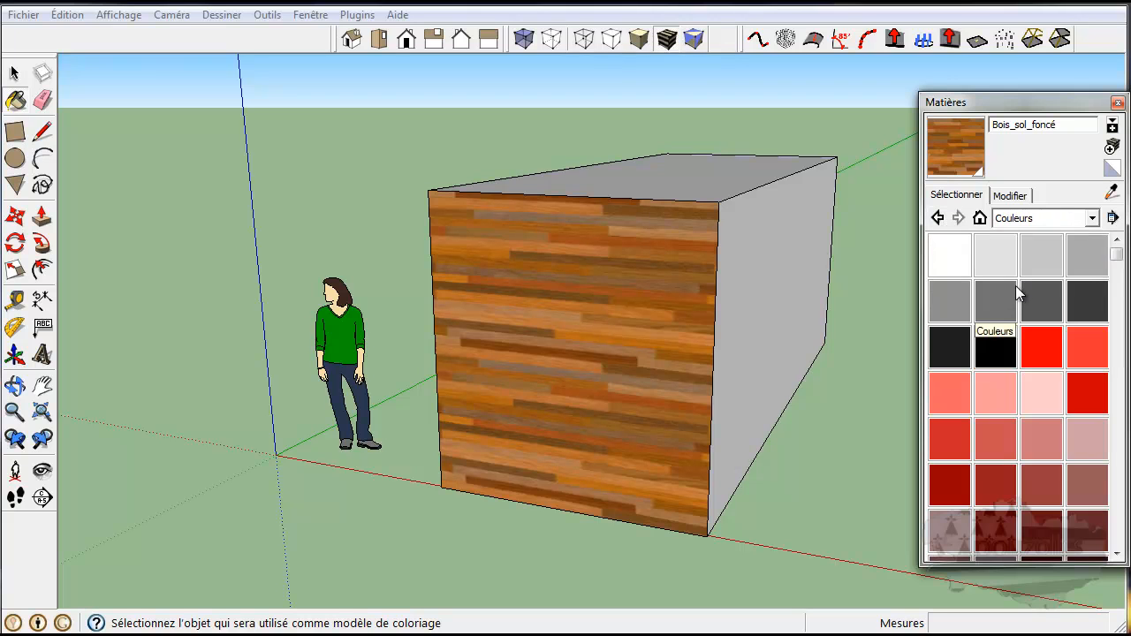
drag(1115, 254, 1105, 228)
Step: Browse the Couleurs-Noms and Couverture material collections
click(1092, 218)
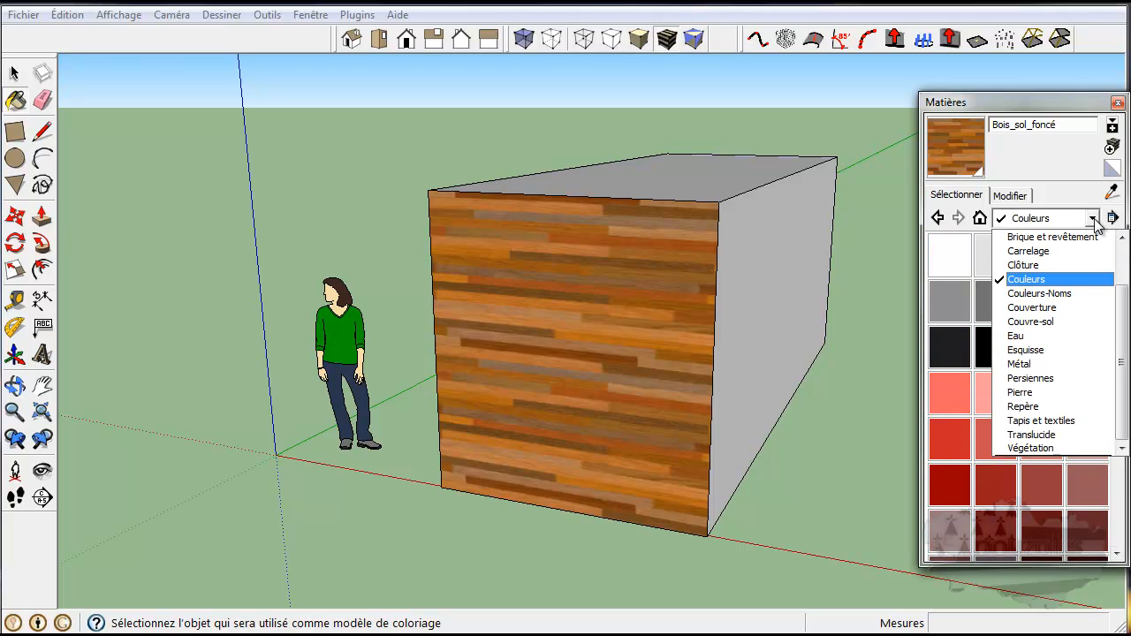
click(1058, 295)
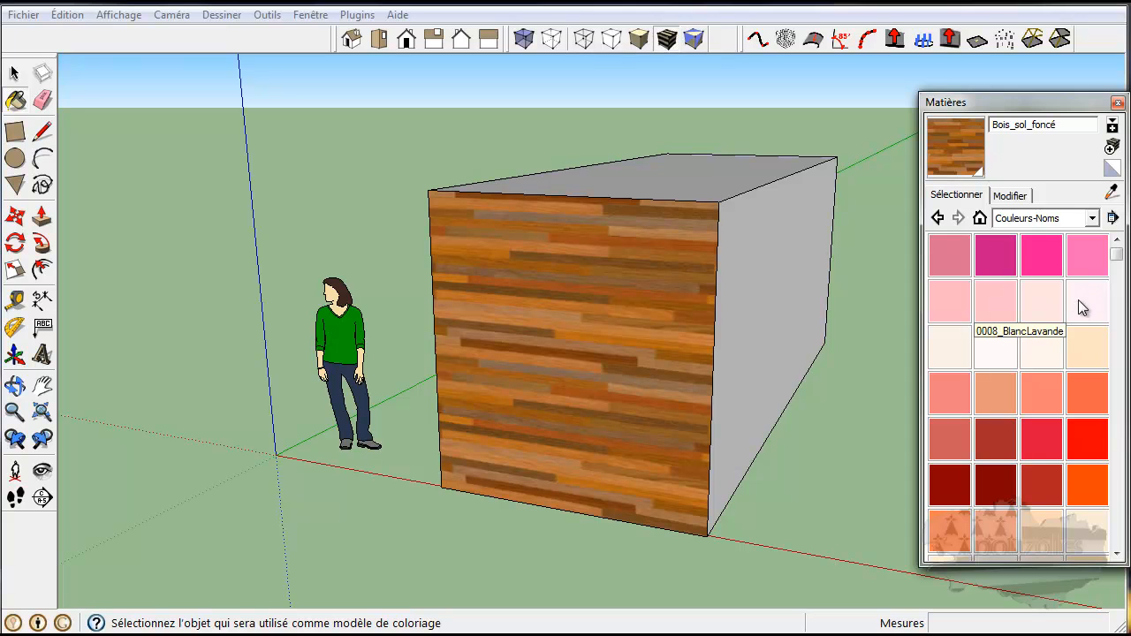
mouse_move(1117, 256)
mouse_down()
mouse_move(1119, 376)
mouse_move(1123, 237)
mouse_up()
click(1092, 219)
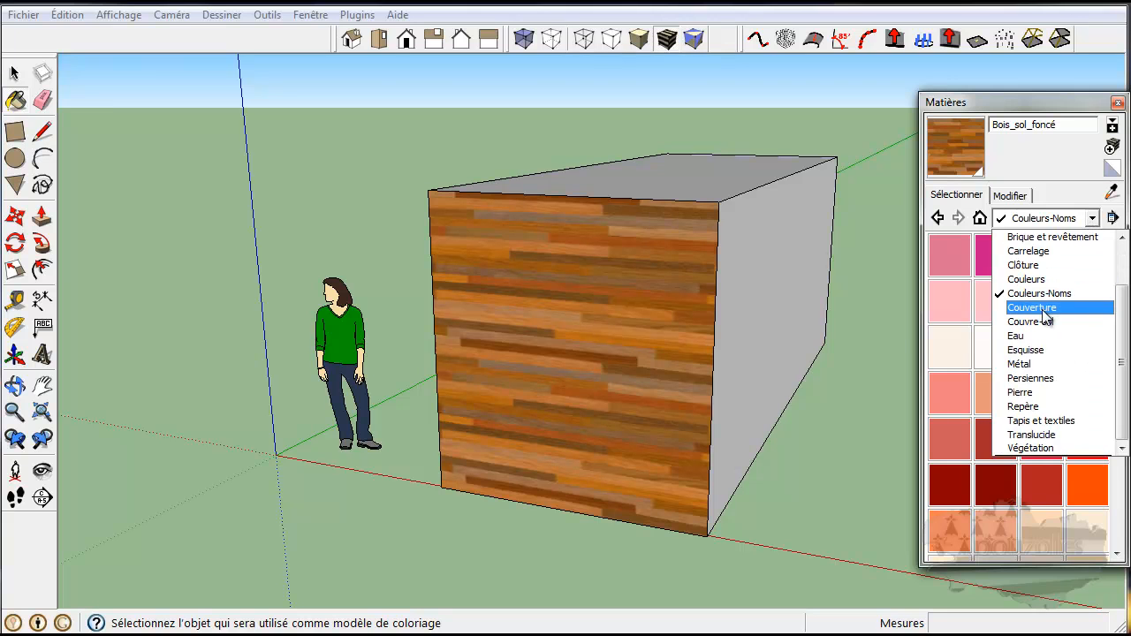
click(1032, 307)
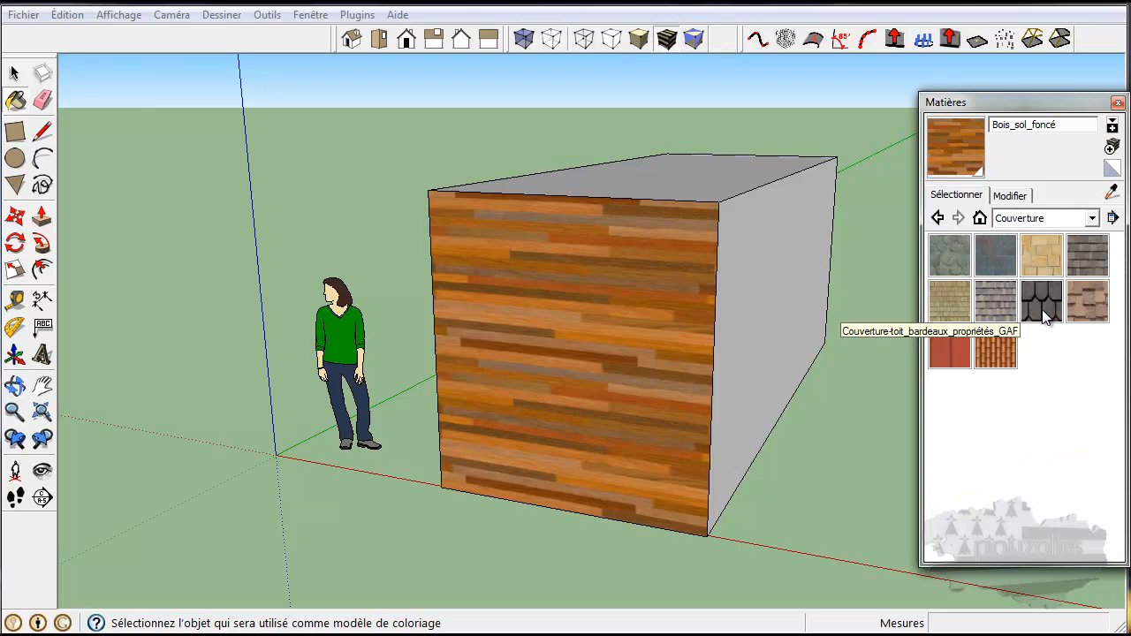
Step: View the current material's edit settings, then return to the material selection view
click(1093, 220)
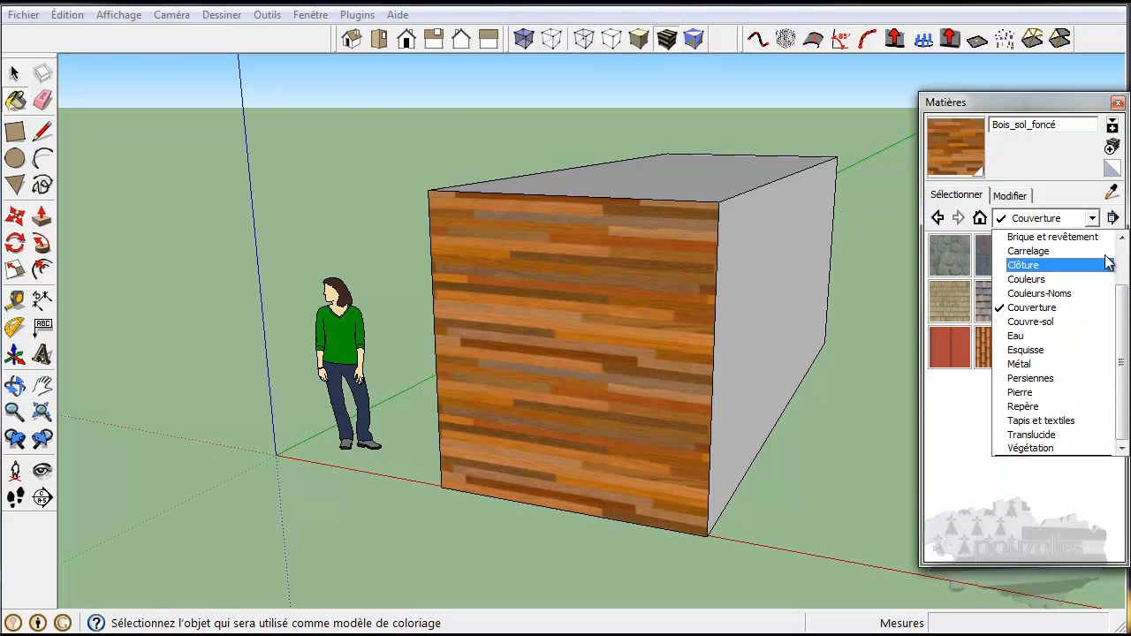
click(1094, 221)
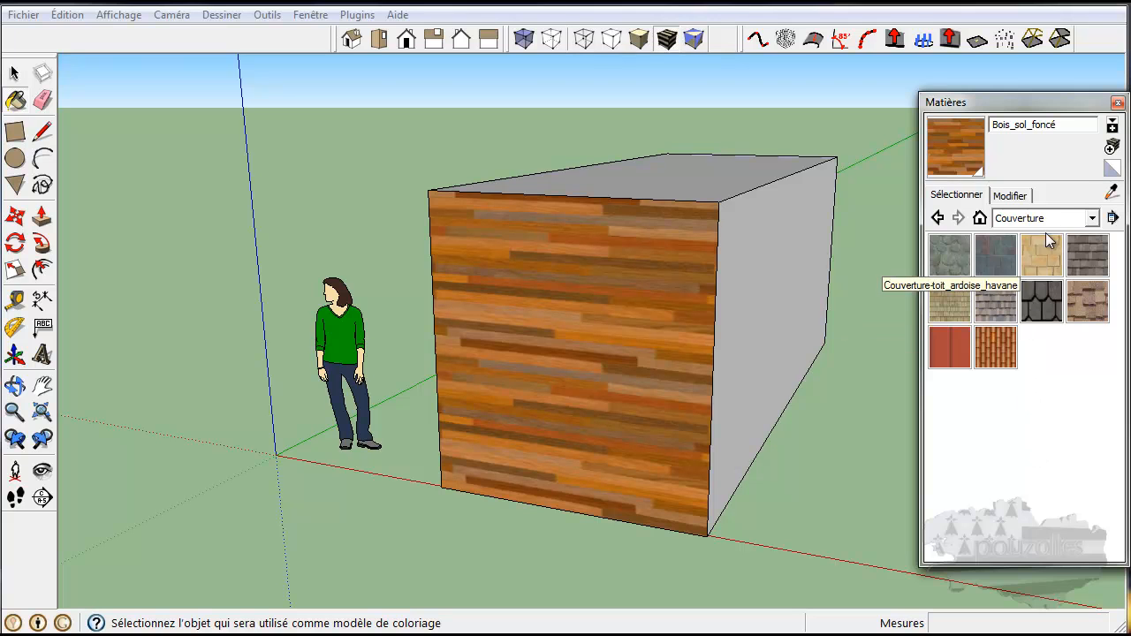
click(1012, 195)
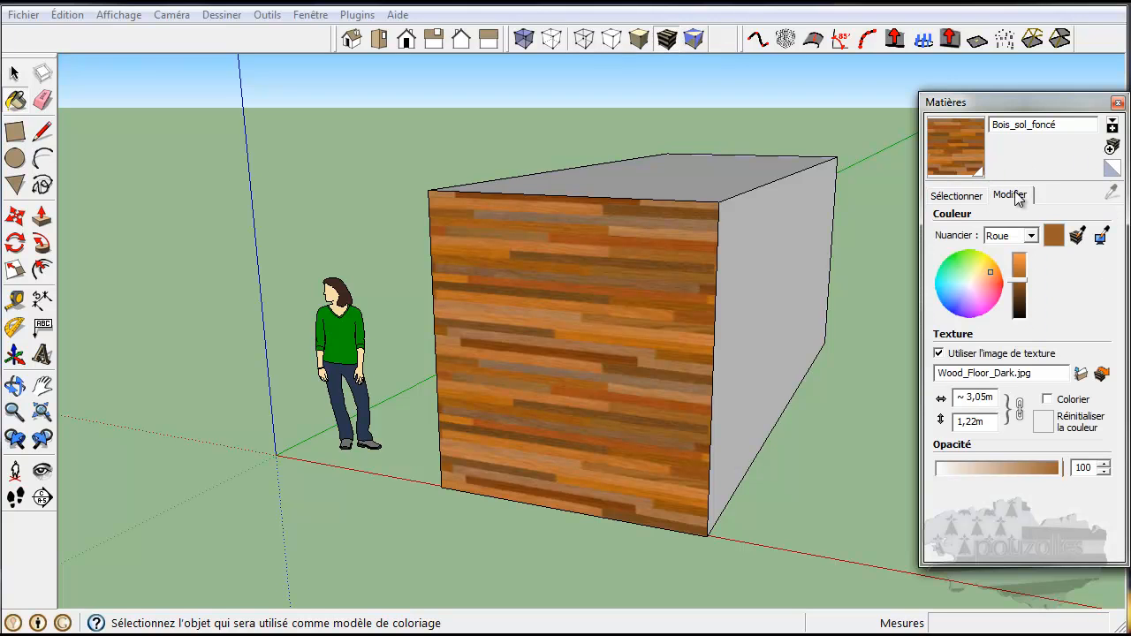
click(956, 195)
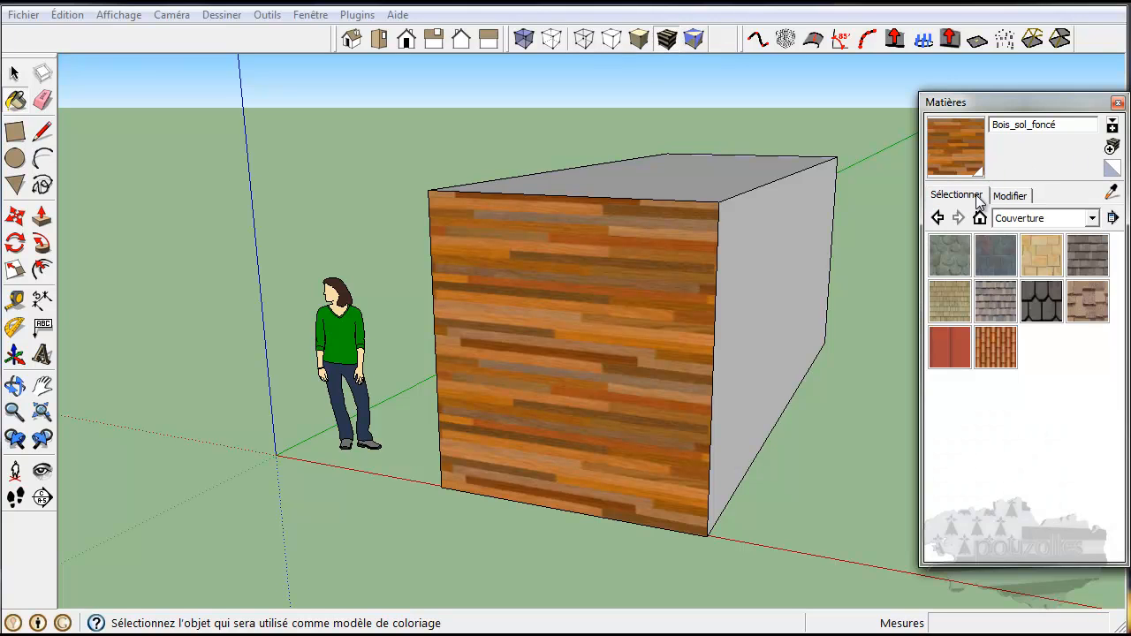